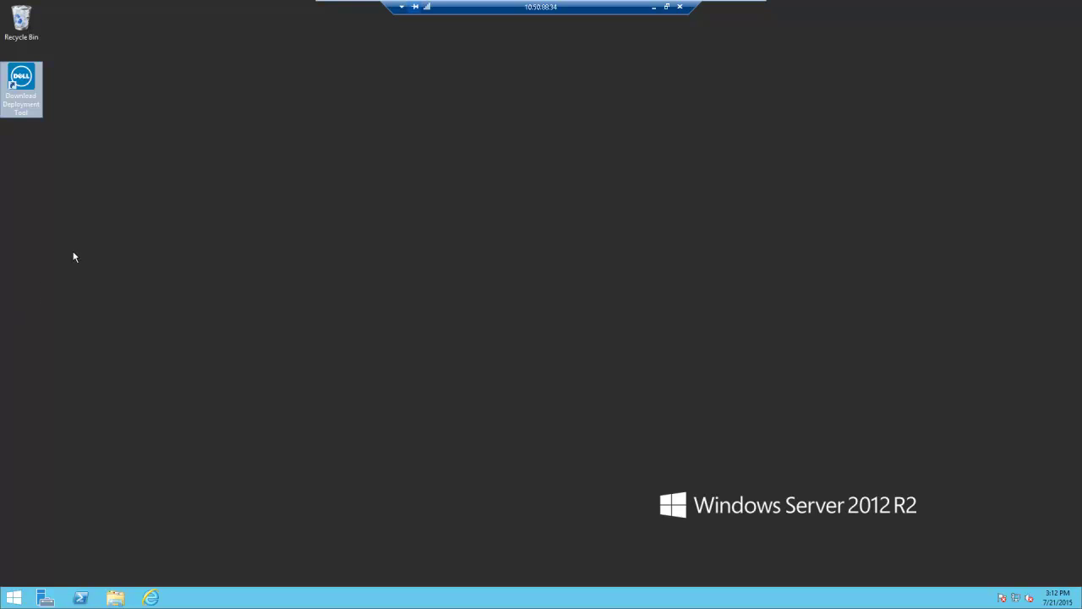
# - Open the Download Deployment Tool shortcut on the desktop
pyautogui.click(60, 149)
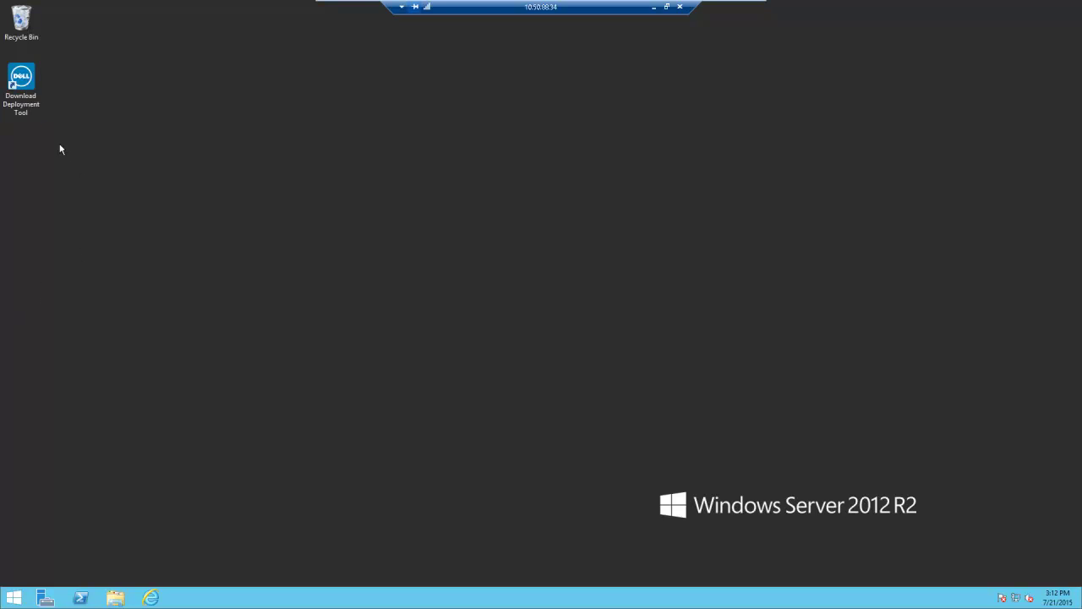
pyautogui.doubleClick(27, 85)
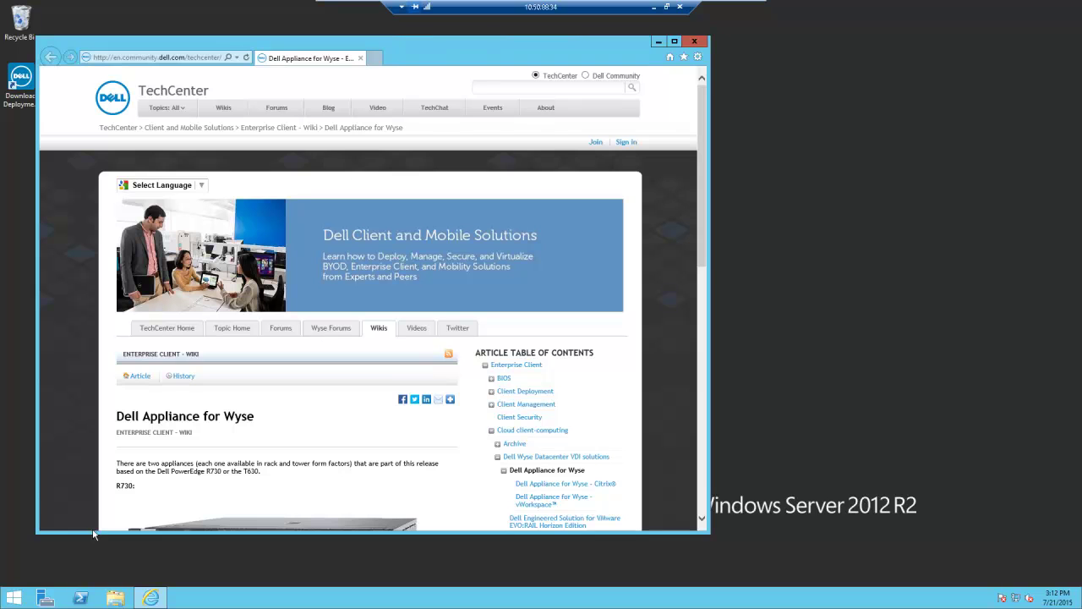
# - Review the local server's properties in Server Manager, including its update, time zone and hardware details, and close it
pyautogui.click(45, 598)
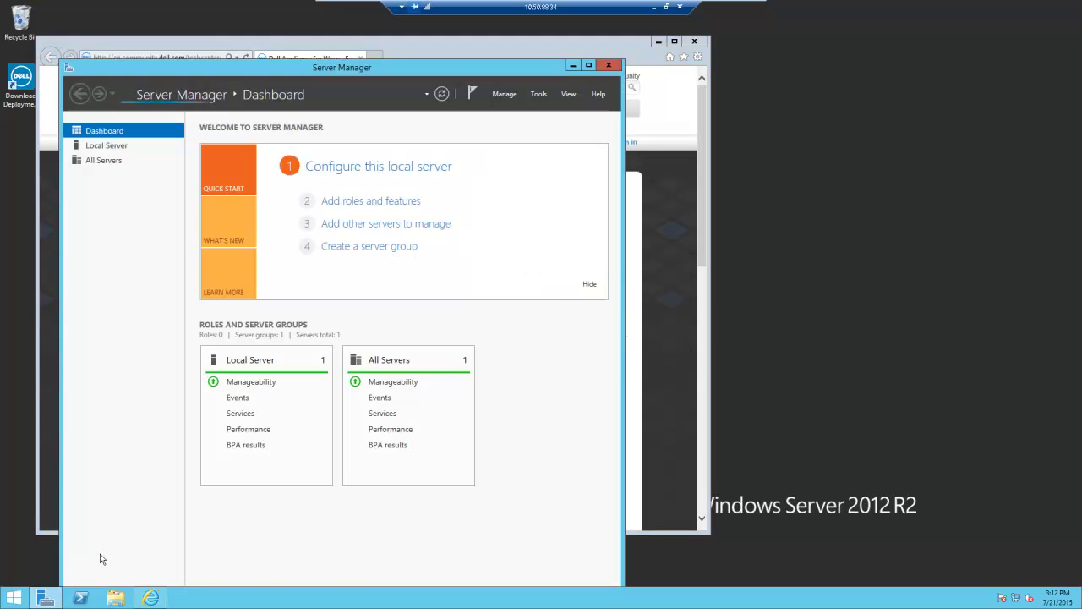
pyautogui.click(125, 145)
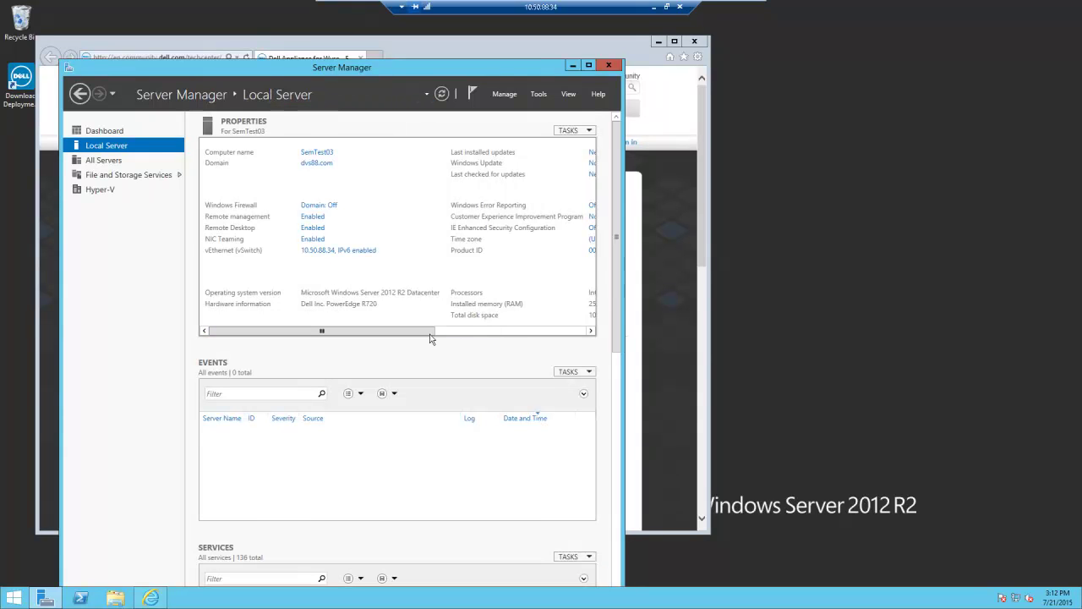
pyautogui.click(445, 332)
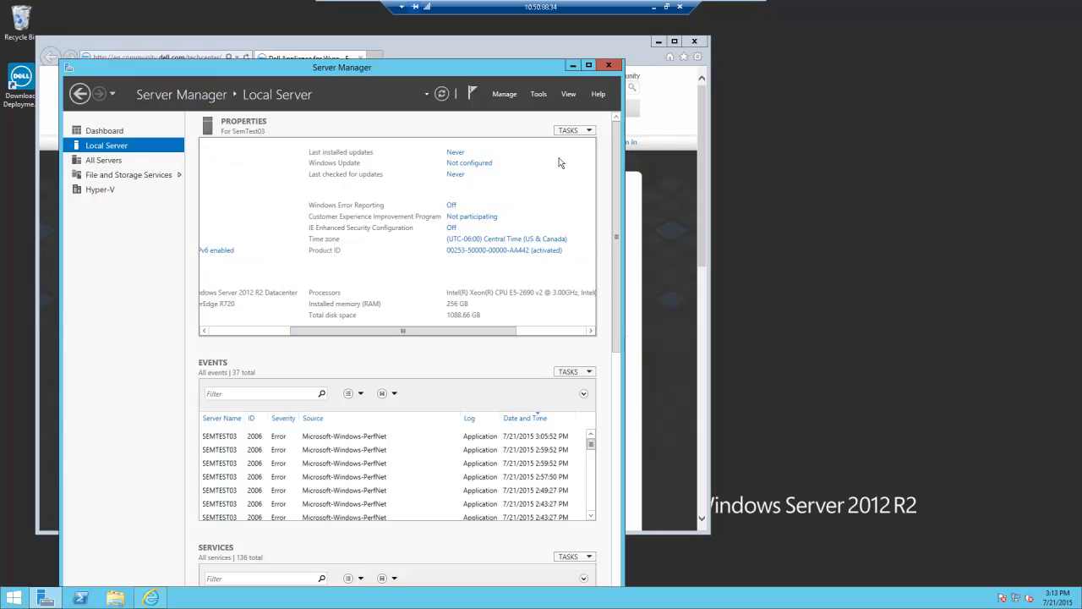
pyautogui.click(603, 69)
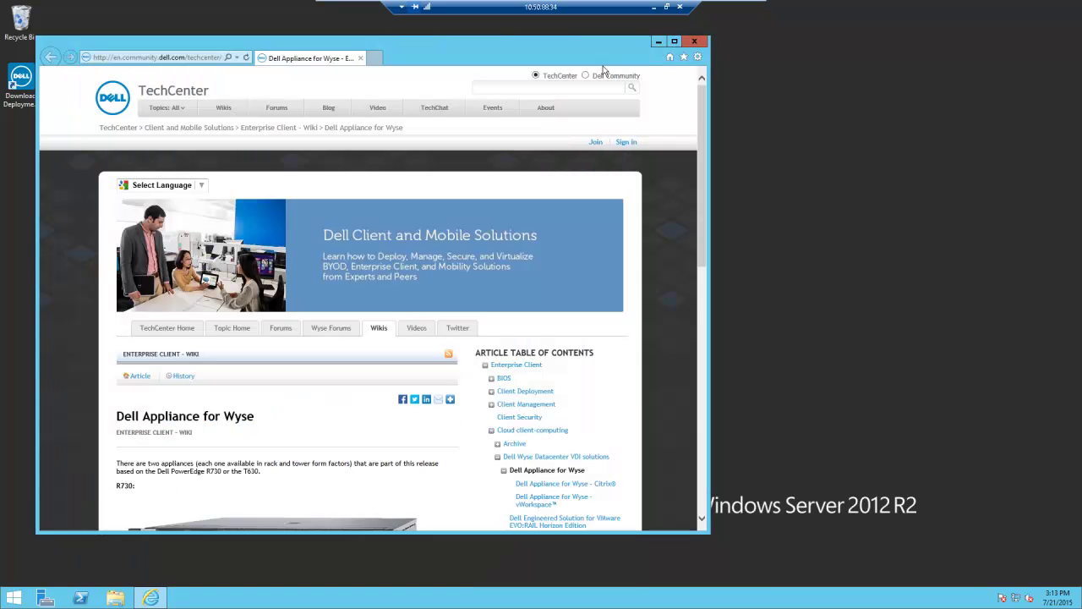
# - Maximize the browser and open the Dell Appliance for Wyse - vWorkspace page from the appliance links at the article's end
pyautogui.click(674, 41)
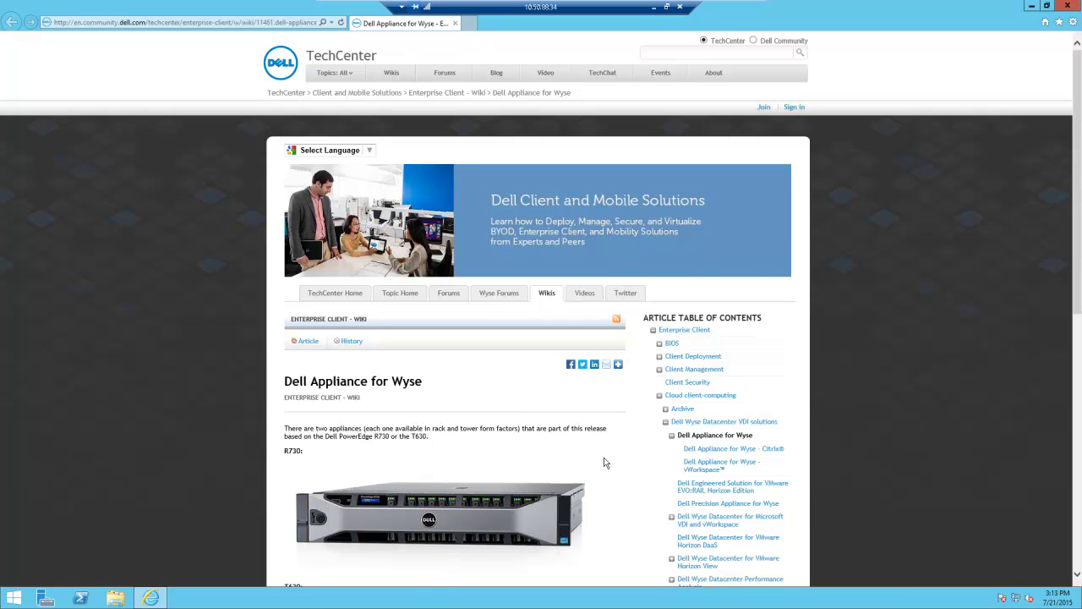
pyautogui.scroll(-2, 607, 458)
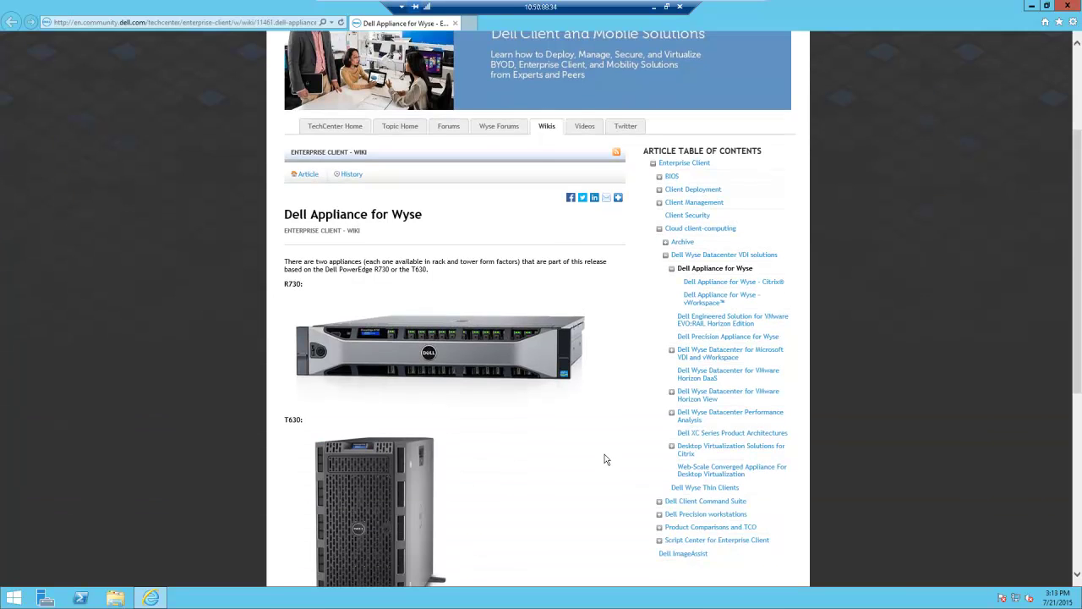
pyautogui.scroll(-4, 592, 446)
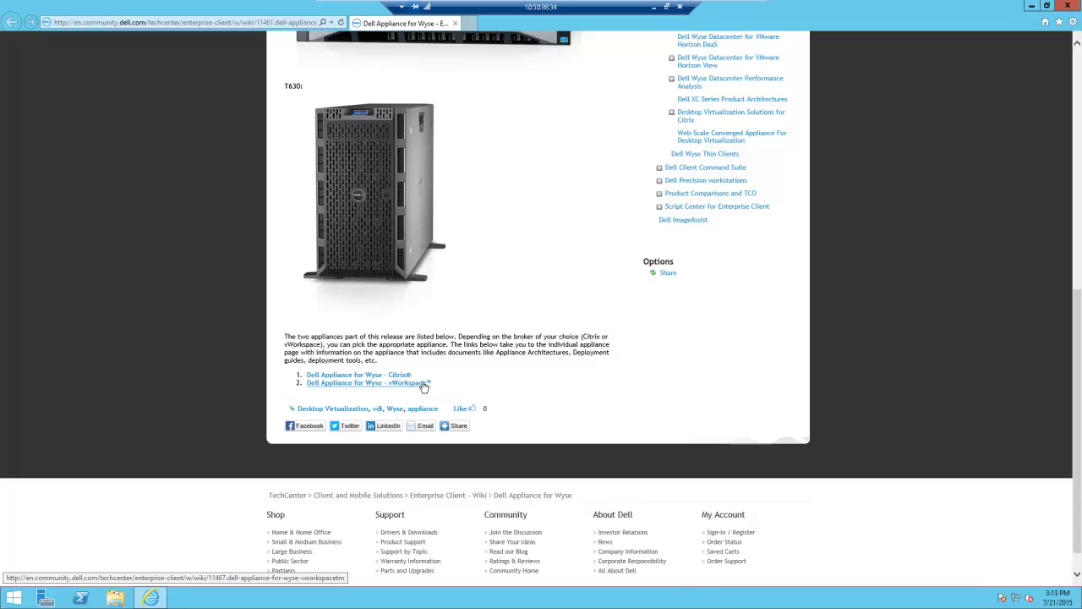
pyautogui.click(423, 383)
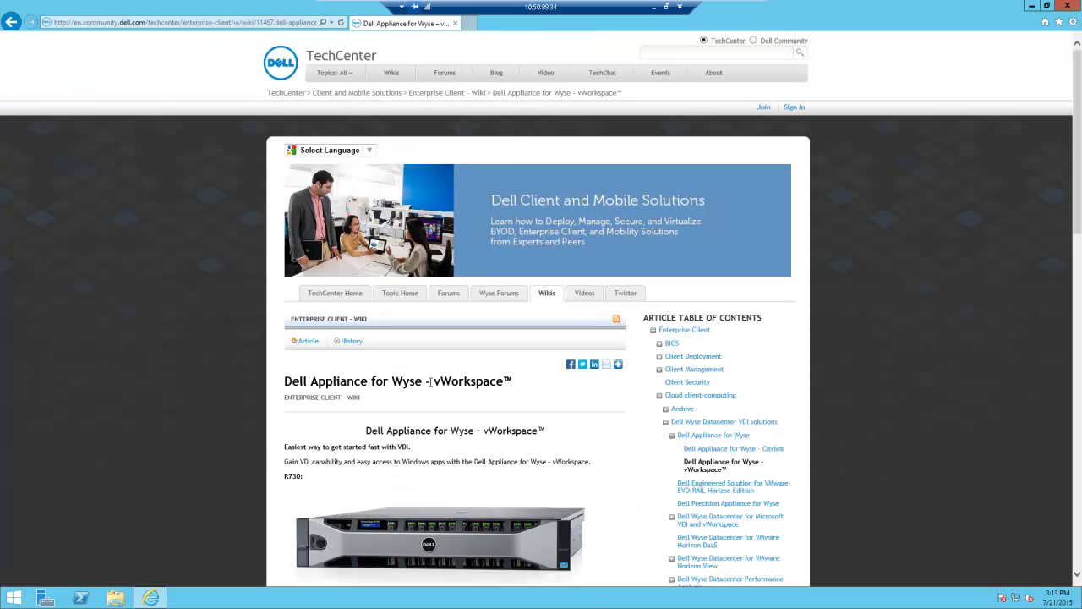
# - Open the Quick Start Tool (QST) resource and save its installer, Dell Wyse Appliance.msi
pyautogui.scroll(-4, 480, 404)
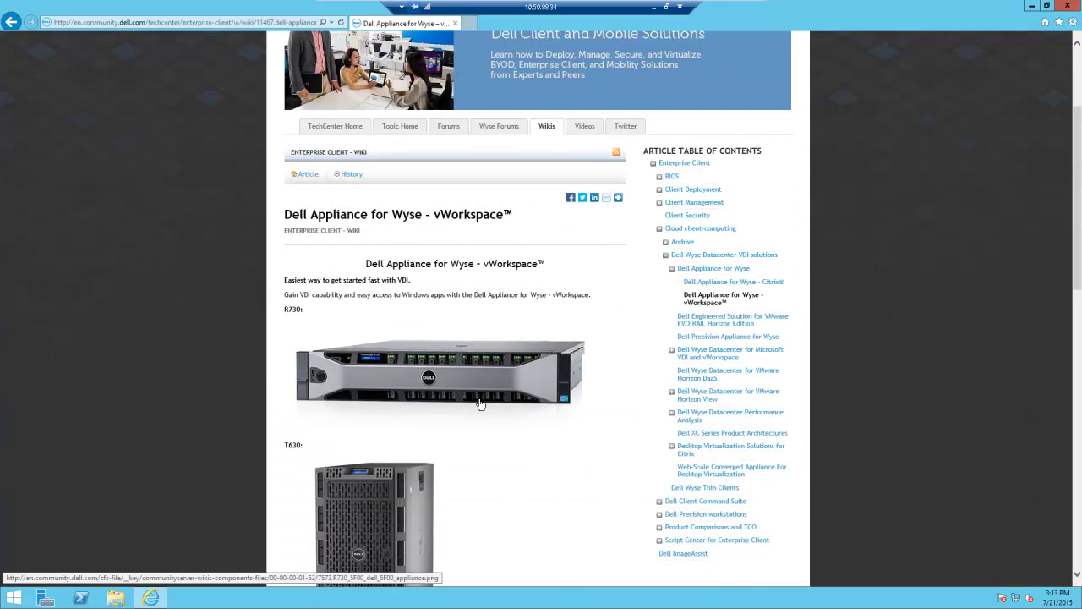
pyautogui.scroll(-7, 480, 405)
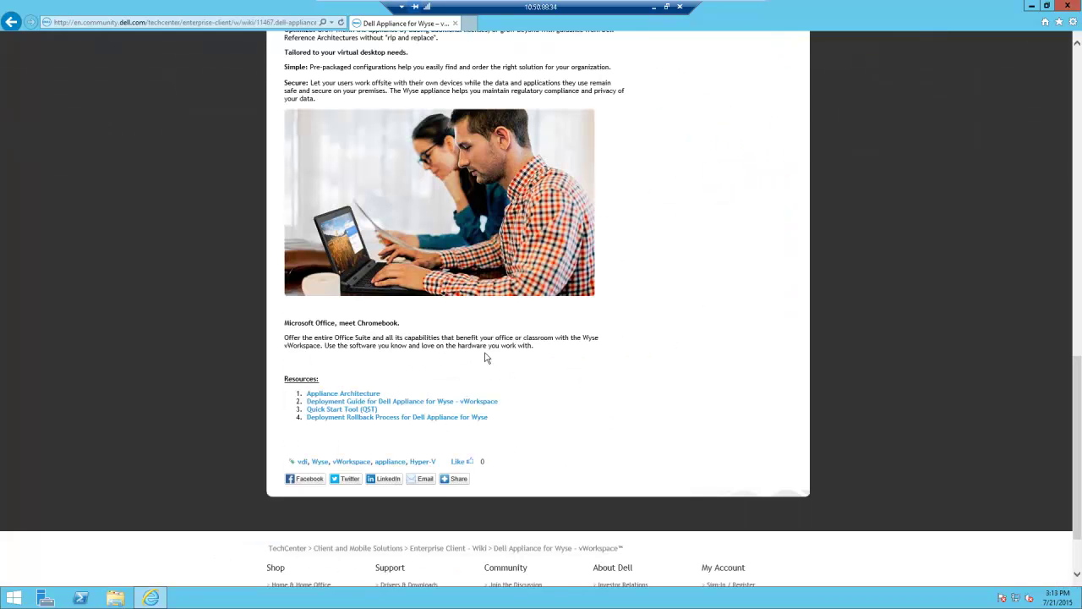
pyautogui.scroll(-1, 463, 347)
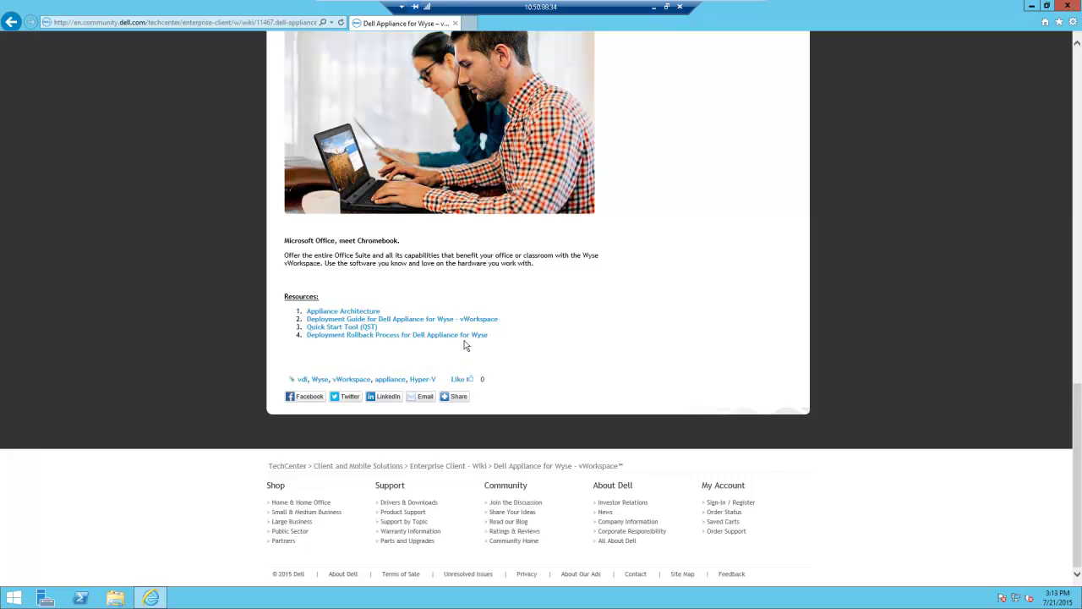
pyautogui.click(349, 330)
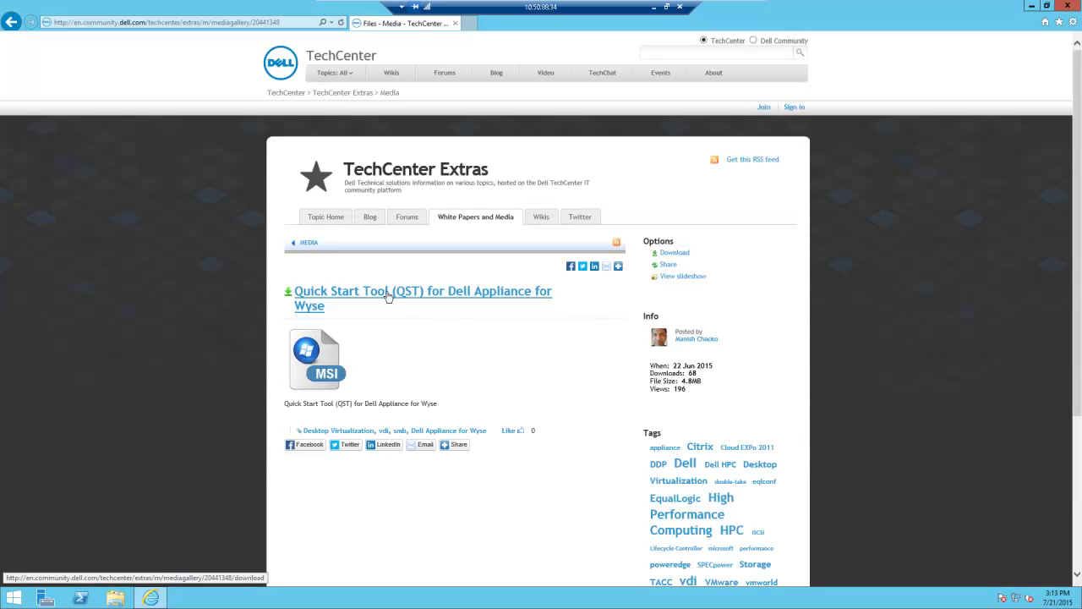
pyautogui.click(387, 294)
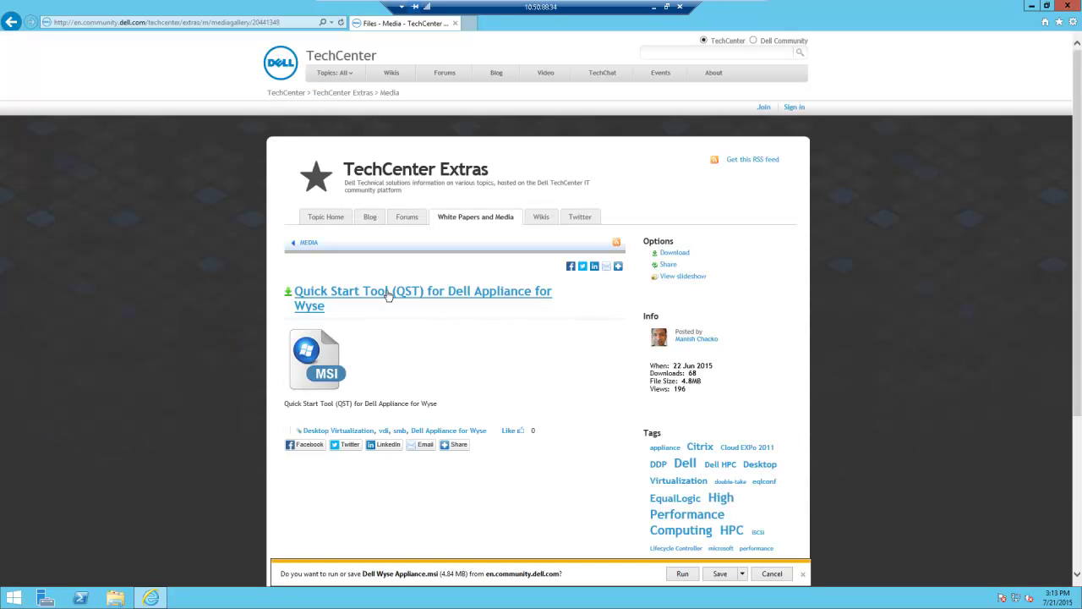
pyautogui.click(721, 574)
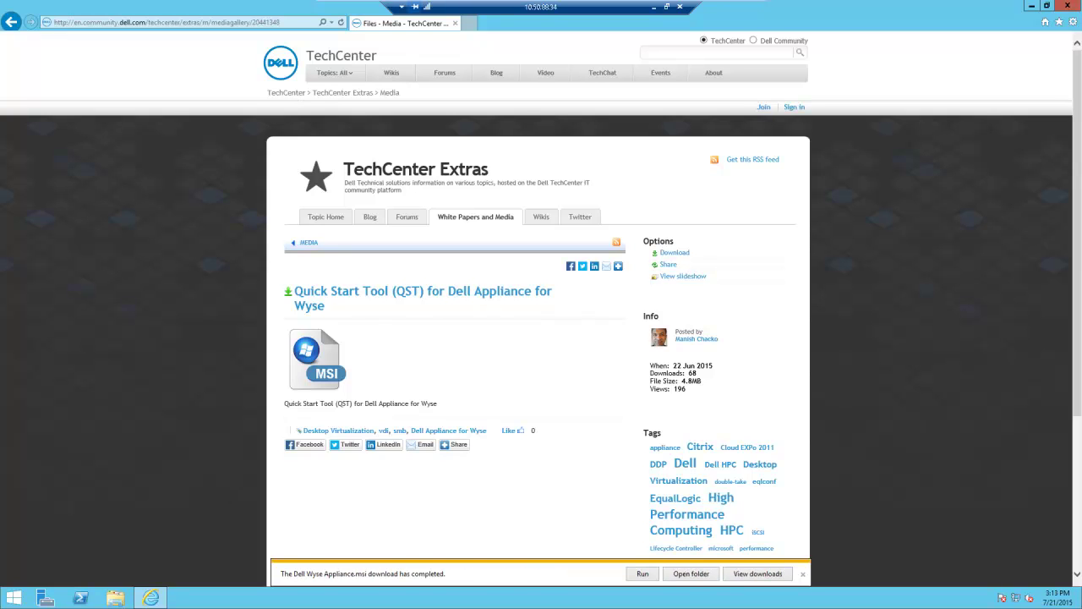
# - Install Dell Wyse Appliance from the downloaded file in the Downloads folder, using the typical setup and default destination
pyautogui.click(684, 576)
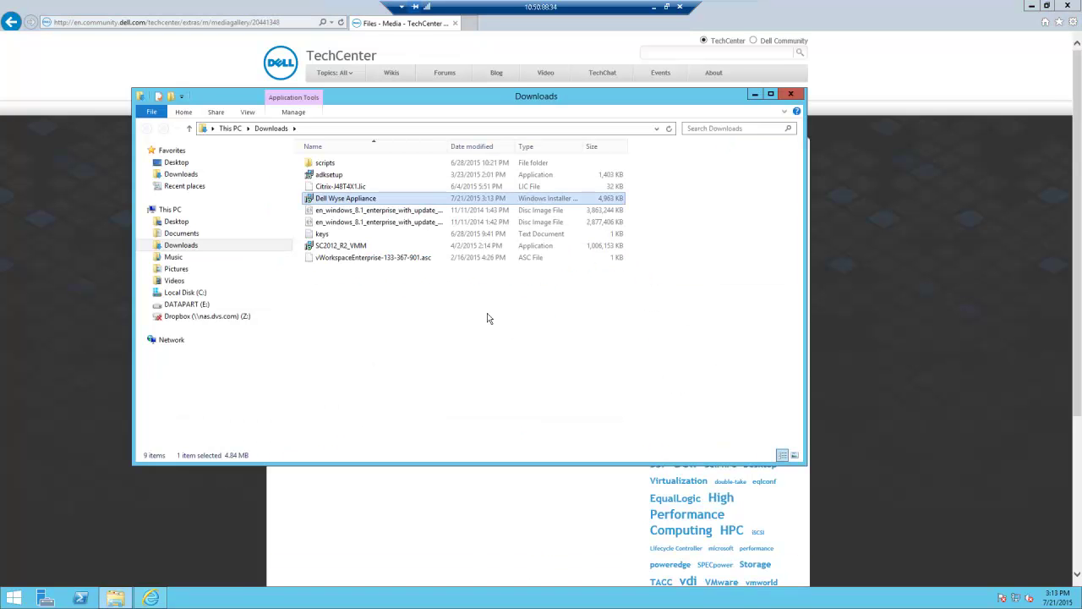
pyautogui.rightClick(350, 201)
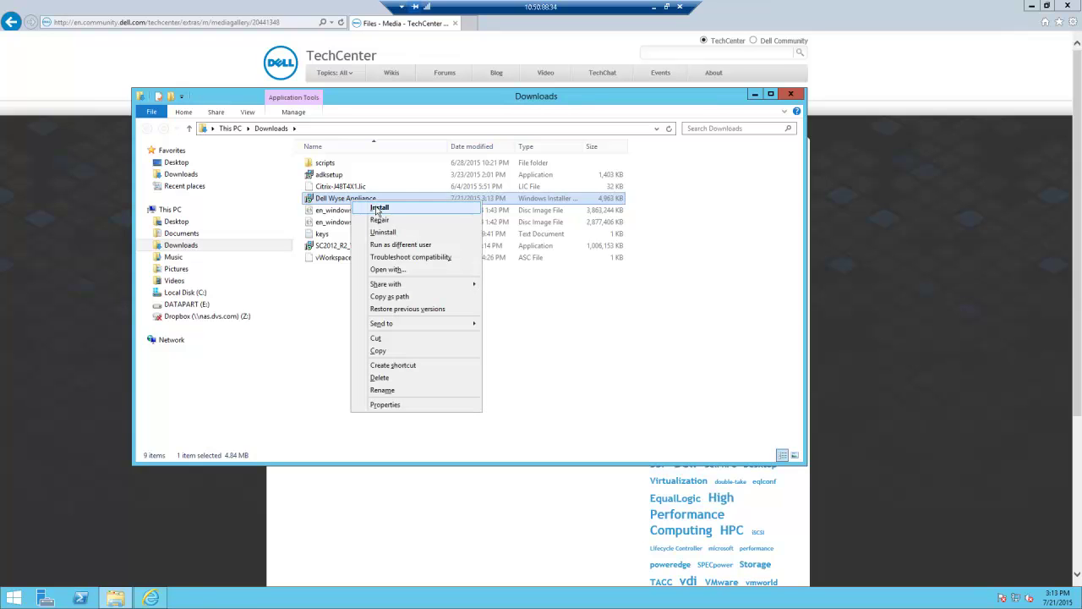
pyautogui.click(372, 208)
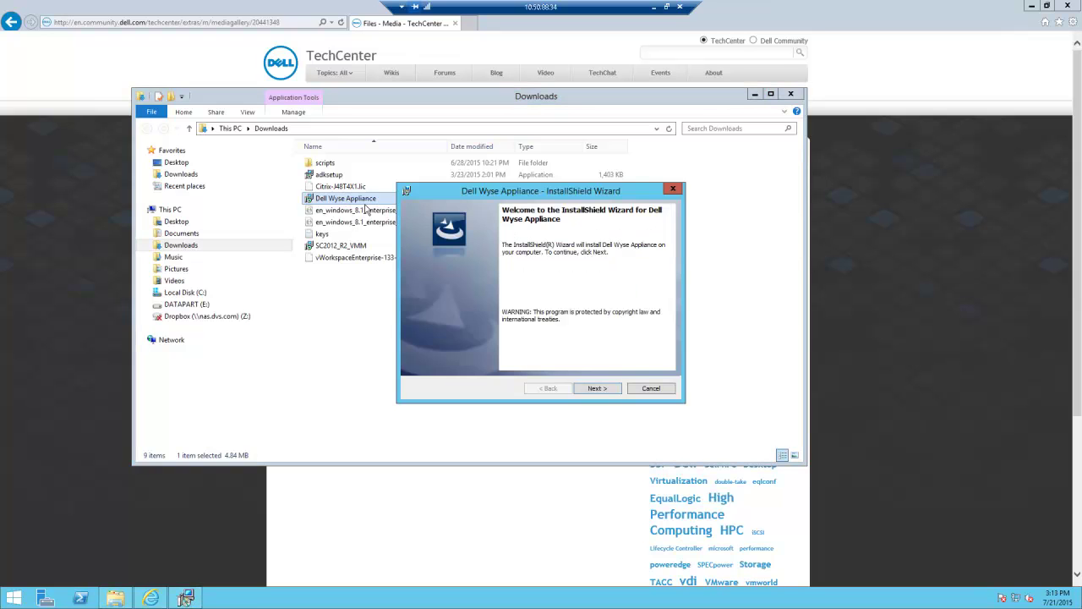
pyautogui.click(598, 388)
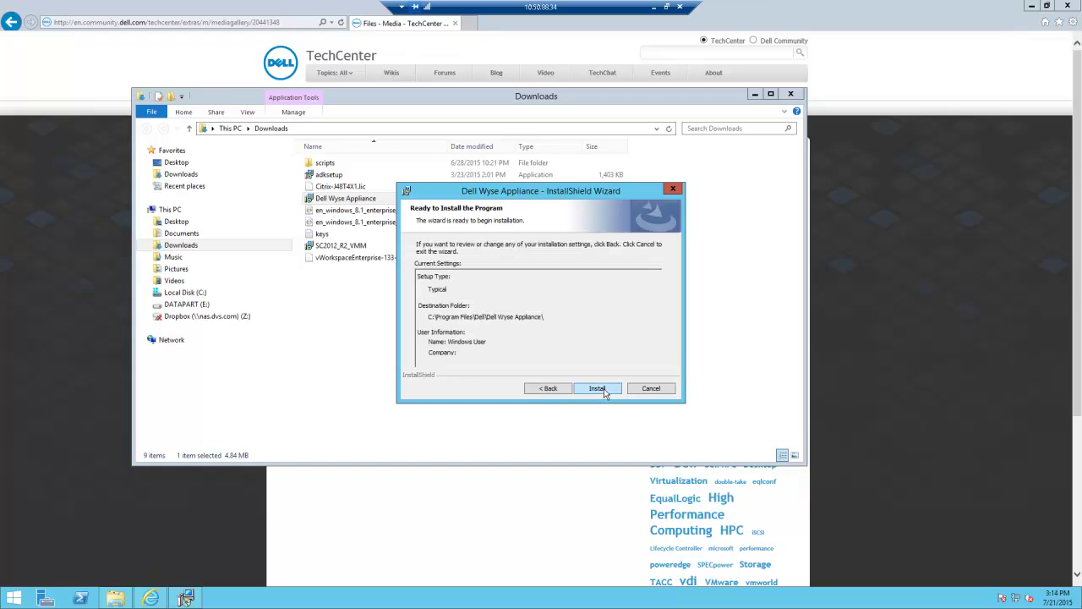
pyautogui.click(598, 388)
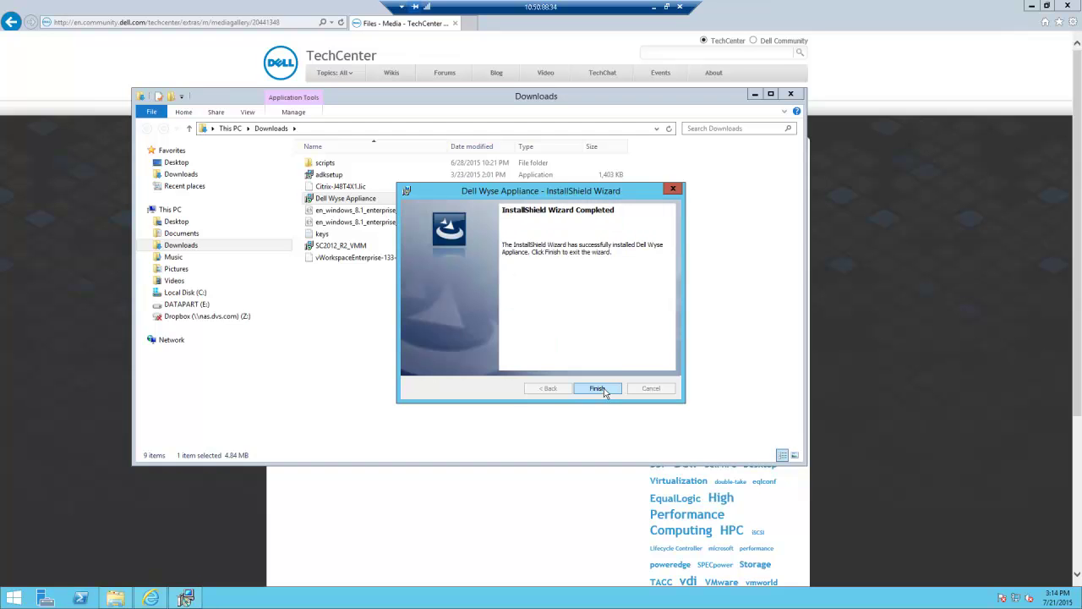
pyautogui.click(598, 388)
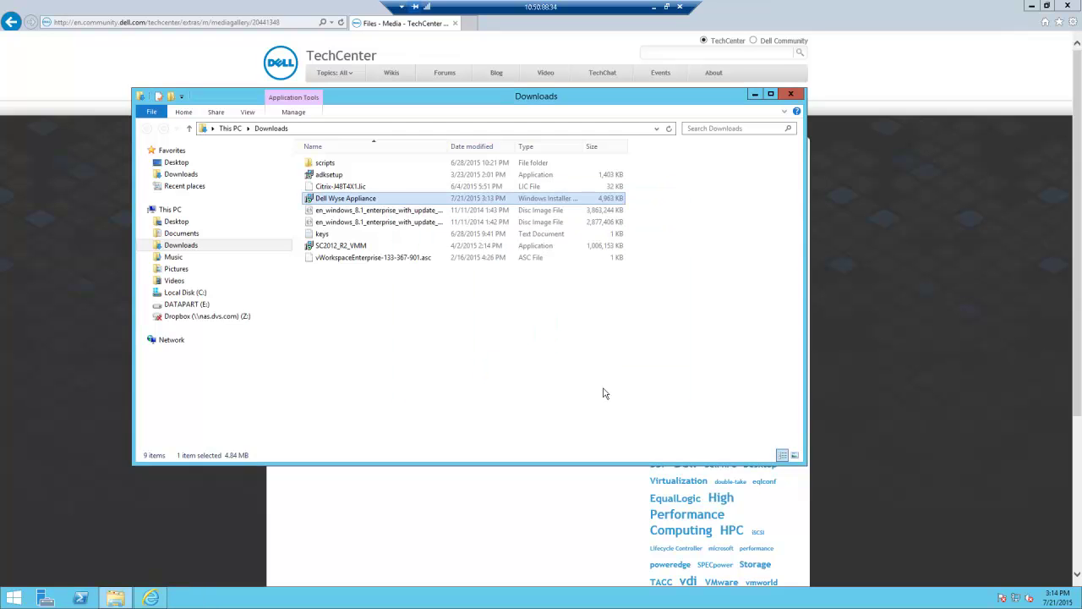
# - Minimize the open windows and launch the Dell Wyse Appliance tool from its desktop shortcut
pyautogui.click(754, 94)
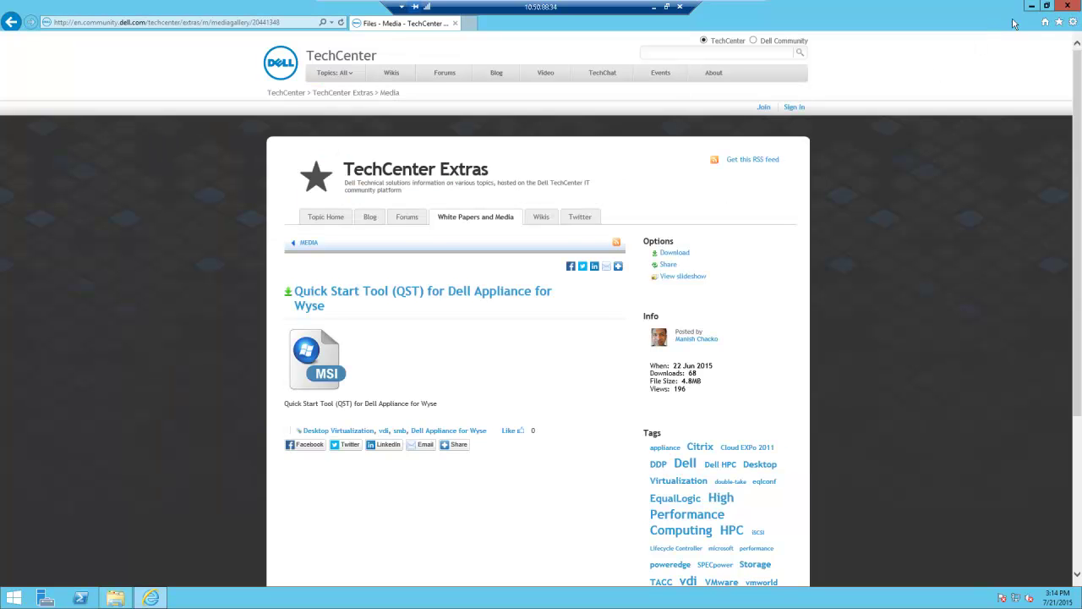
pyautogui.click(1029, 8)
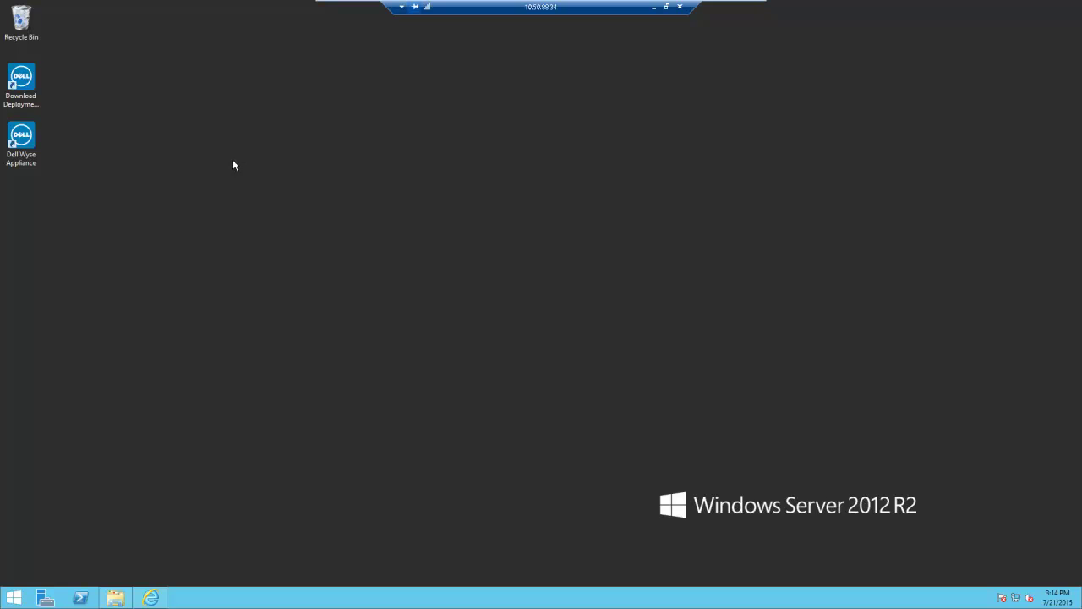
pyautogui.click(26, 143)
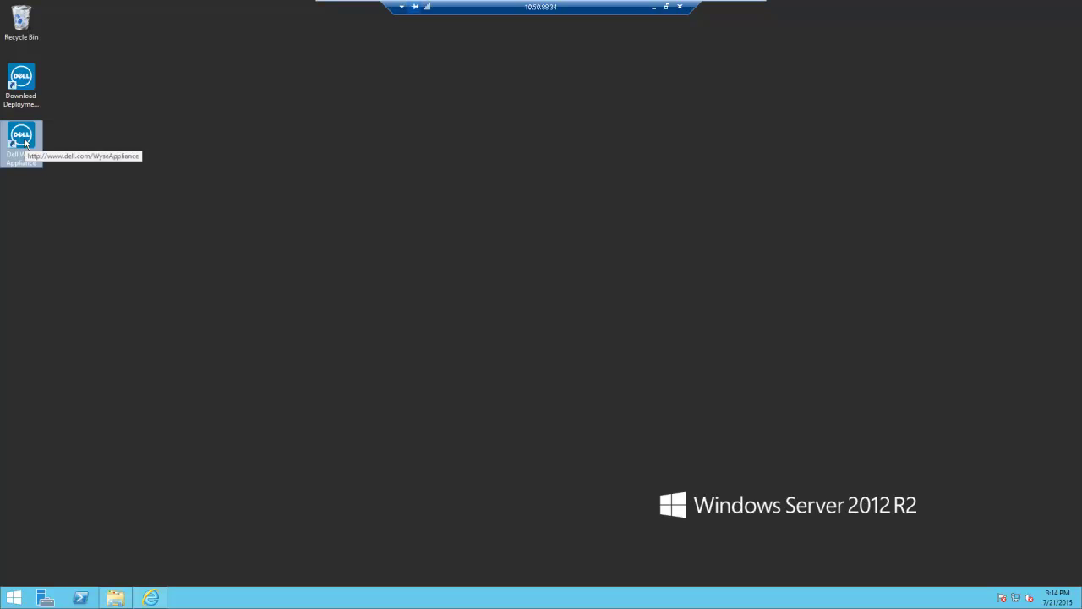
pyautogui.doubleClick(25, 143)
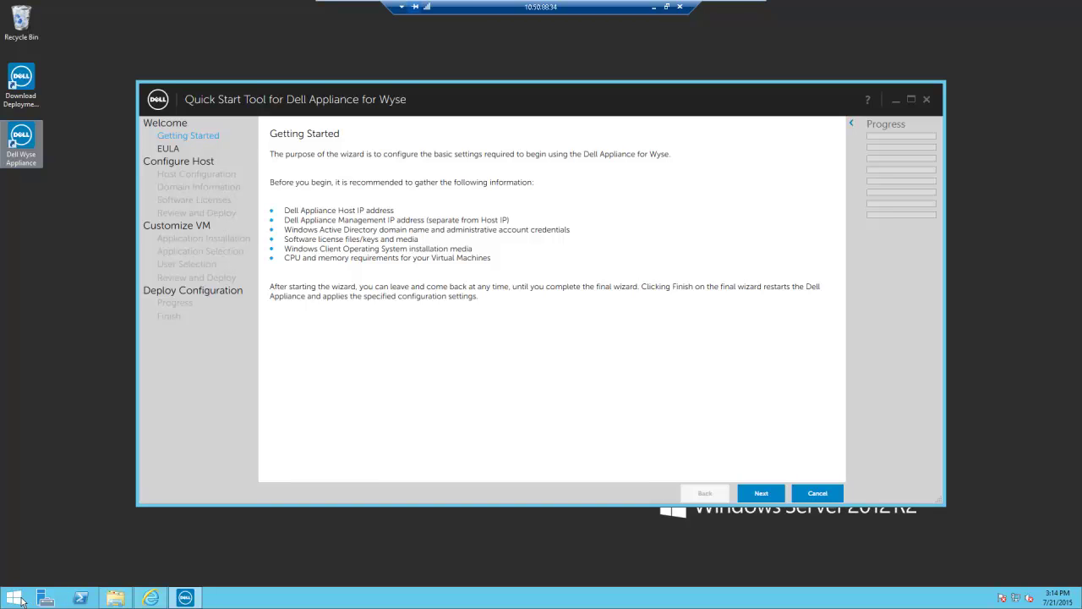
# - Open a Command Prompt and list the server's full network configuration with ipconfig /all
pyautogui.rightClick(14, 598)
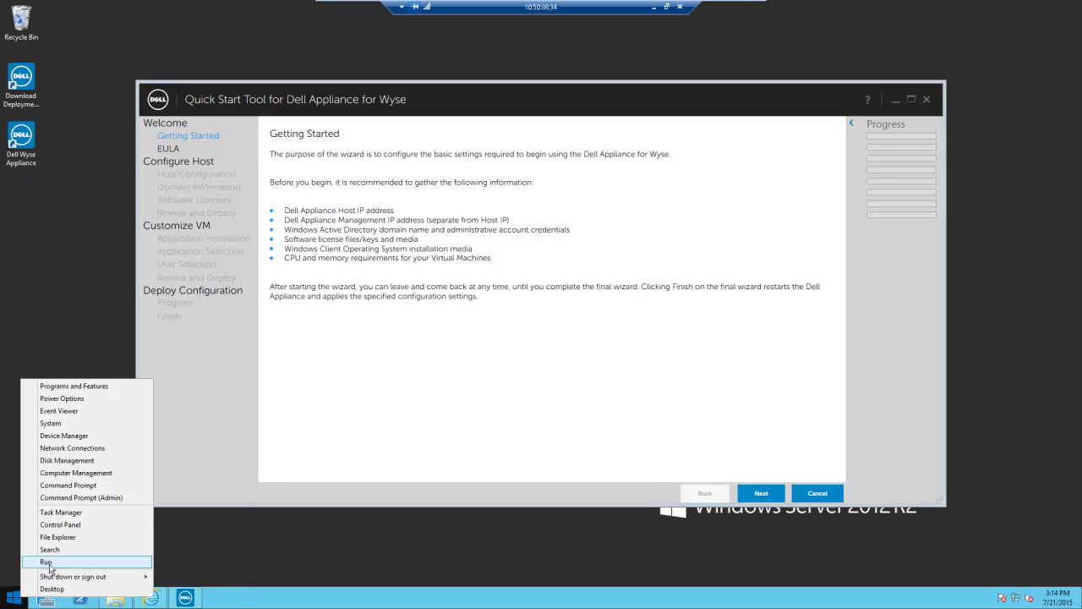
pyautogui.click(47, 564)
pyautogui.press('Return')
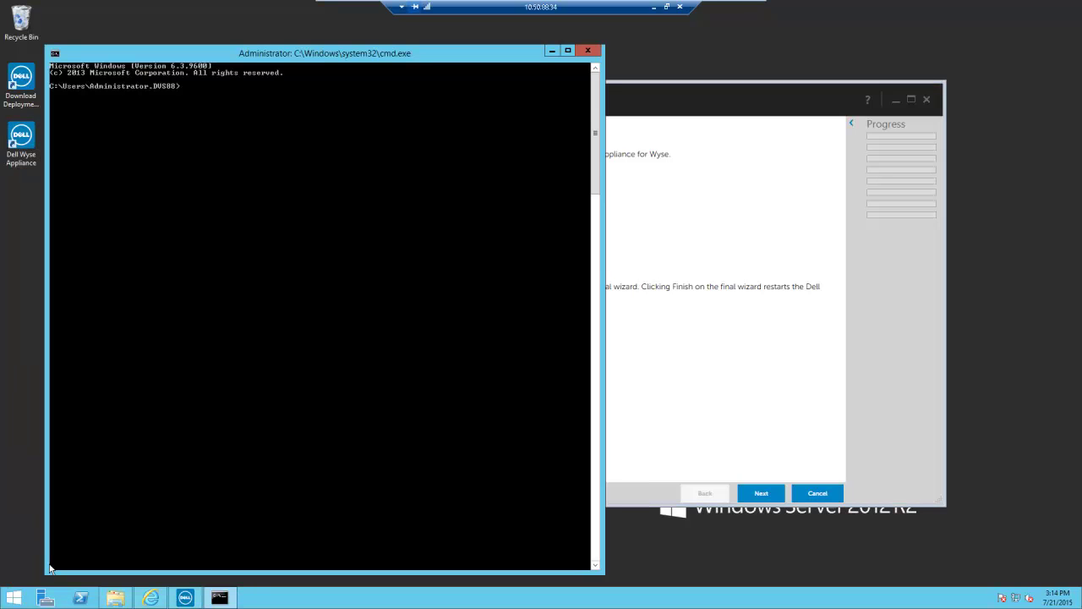
pyautogui.write('ipconfig /all')
pyautogui.press('Return')
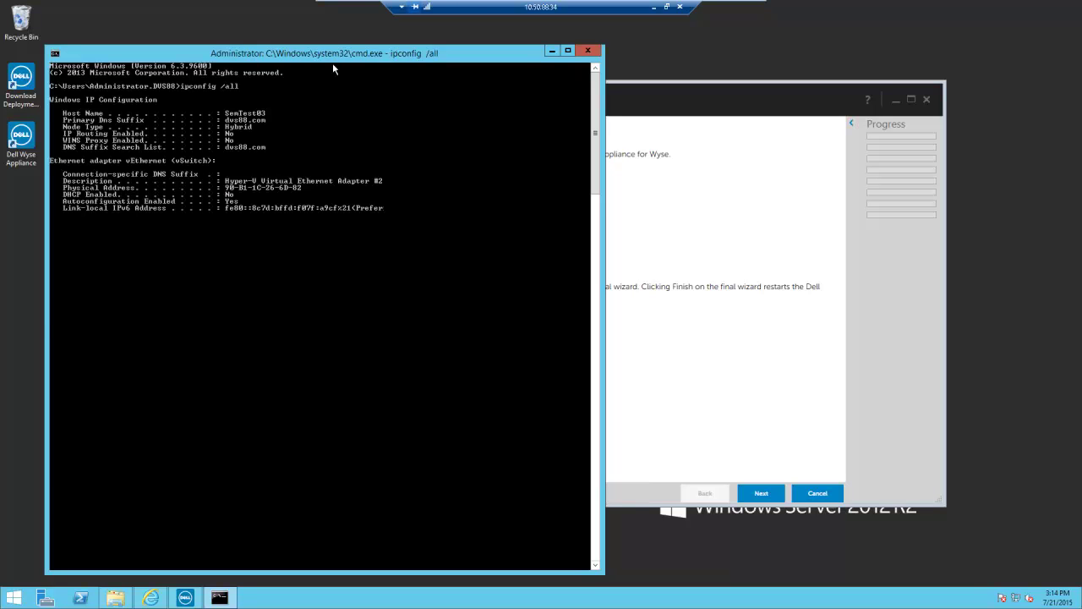
# - Shrink the Command Prompt window's height from its upper edge and return to the Quick Start Tool wizard
pyautogui.moveTo(333, 65); pyautogui.dragTo(339, 277)
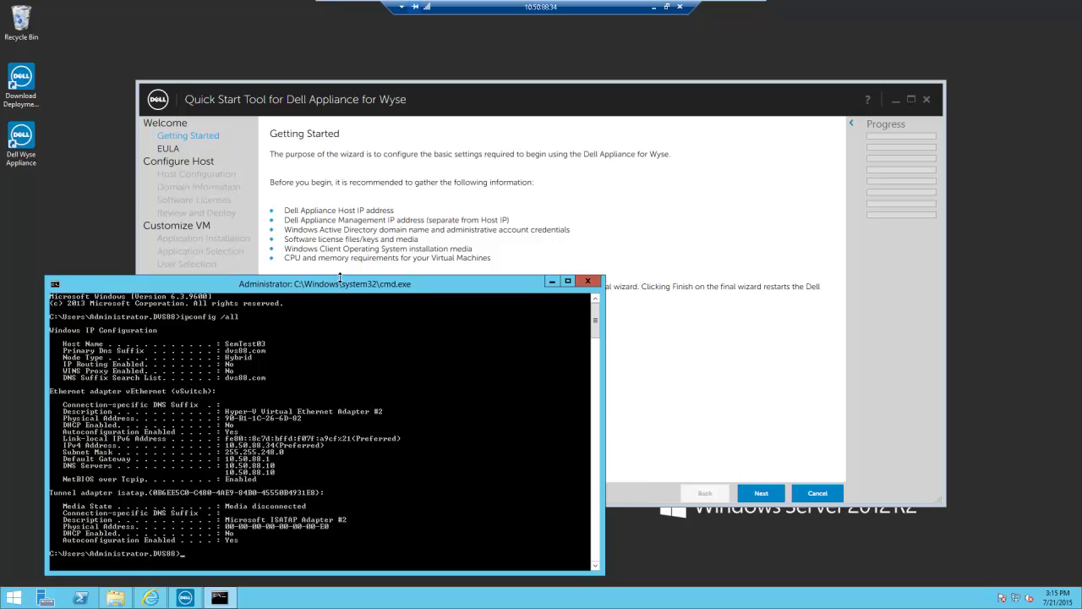
pyautogui.moveTo(340, 277); pyautogui.dragTo(340, 372)
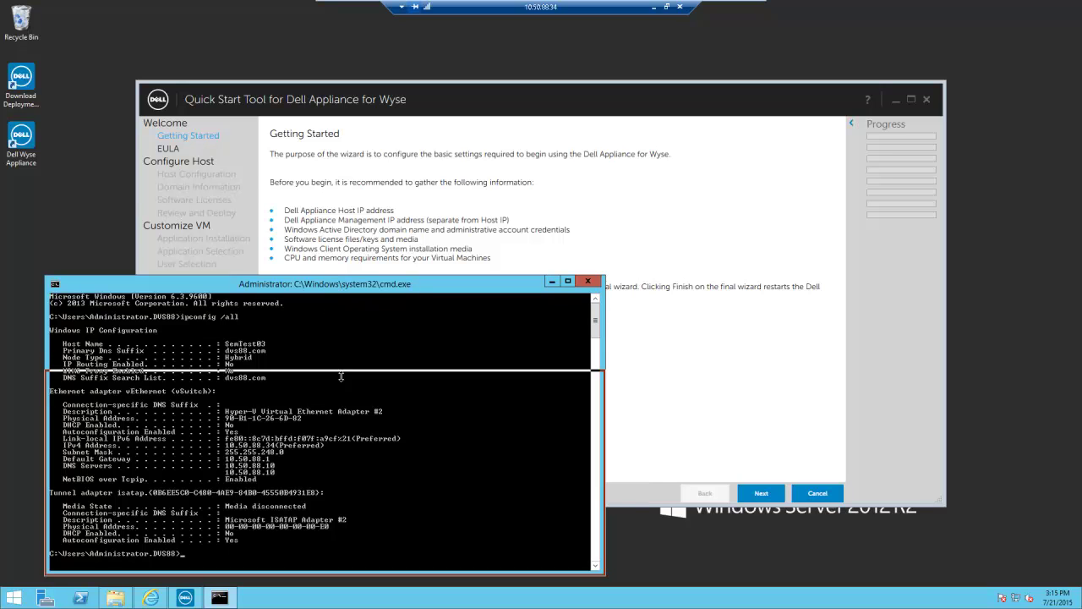
pyautogui.click(653, 422)
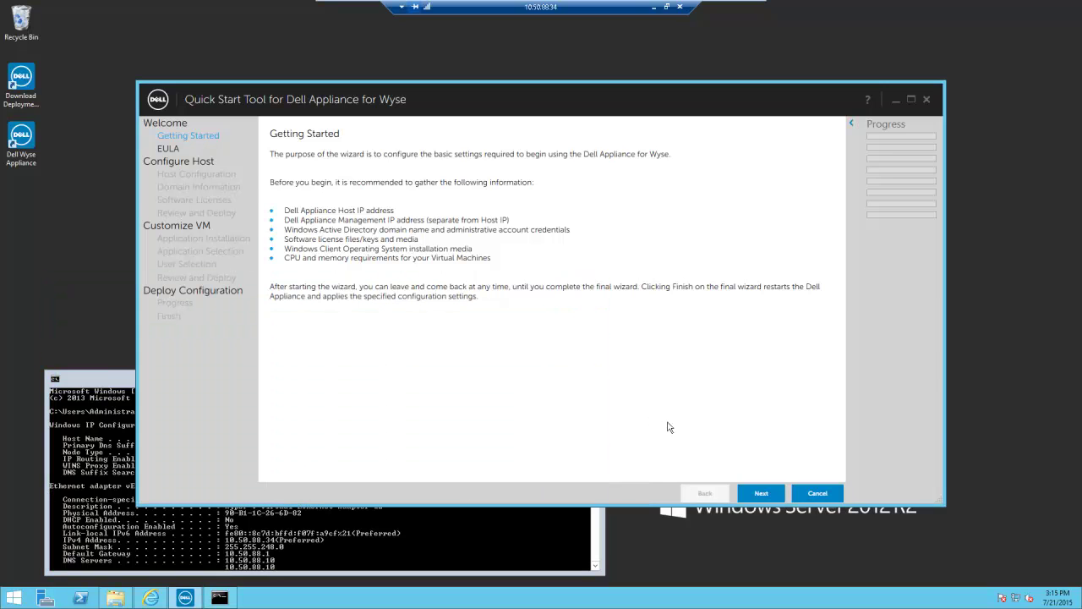
# - Advance past Getting Started, agree to the End User License Agreement and continue to Host Configuration
pyautogui.click(758, 493)
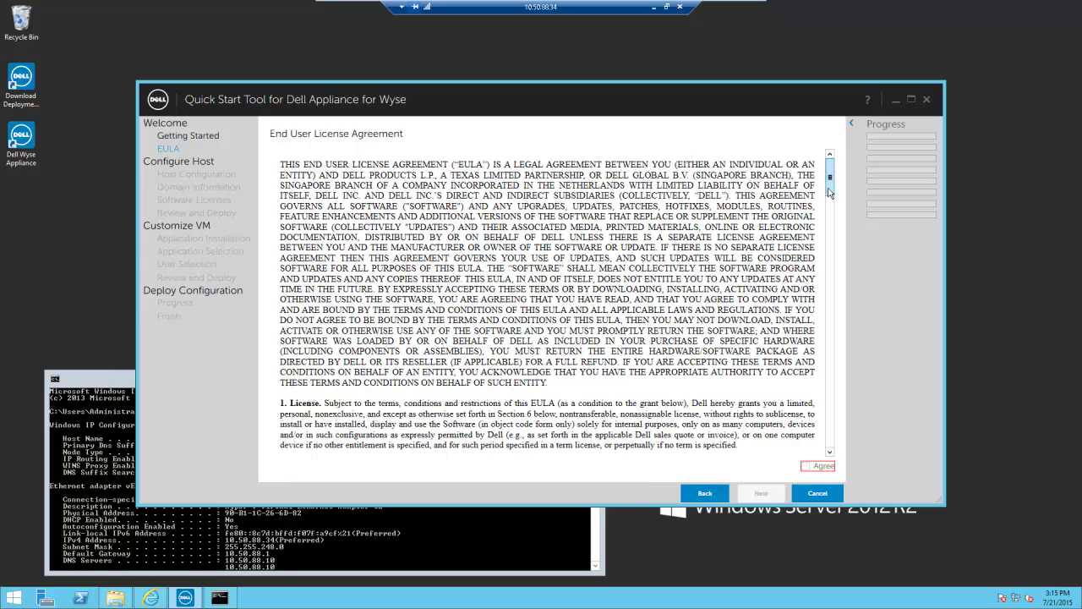
pyautogui.moveTo(829, 190); pyautogui.dragTo(828, 453)
pyautogui.click(806, 466)
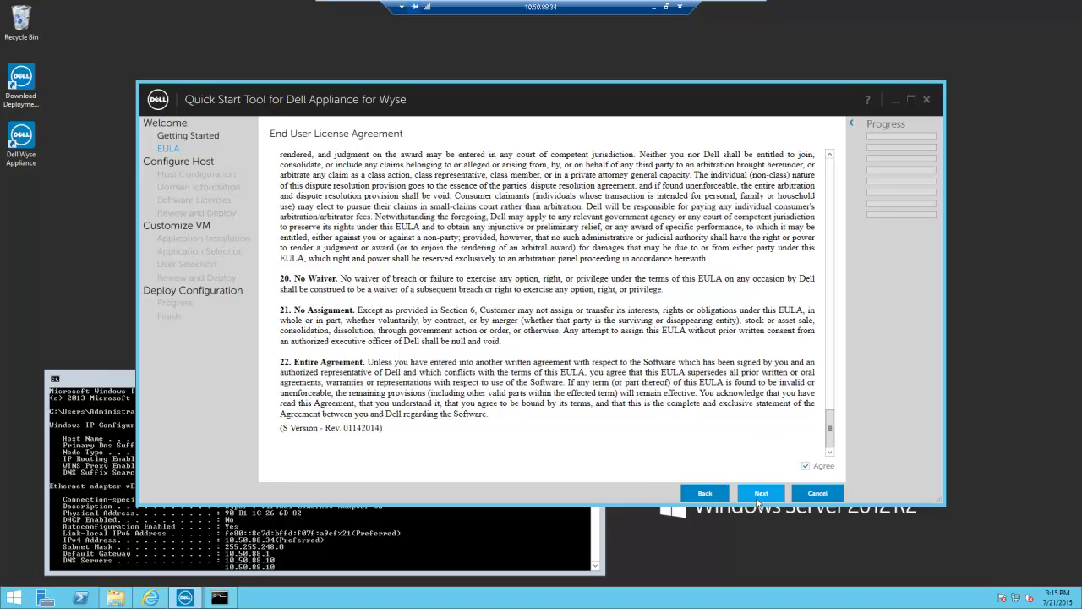
pyautogui.click(760, 496)
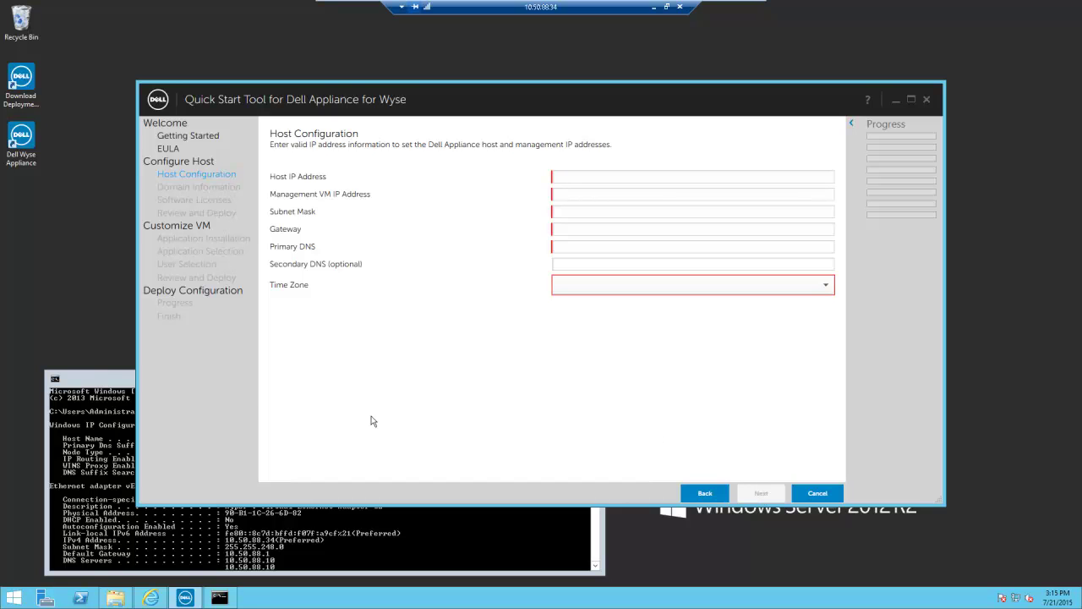
# - Start the Host IP Address with "10.", and shrink the Command Prompt window from above, bringing its IPv4 settings into view below the wizard
pyautogui.click(120, 383)
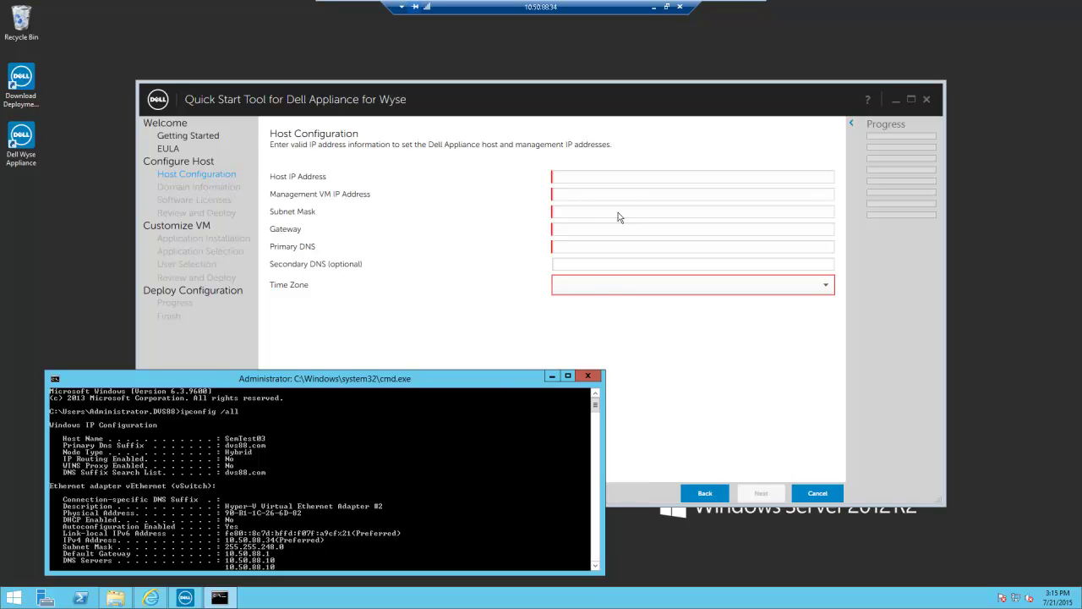
pyautogui.click(617, 176)
pyautogui.write('10')
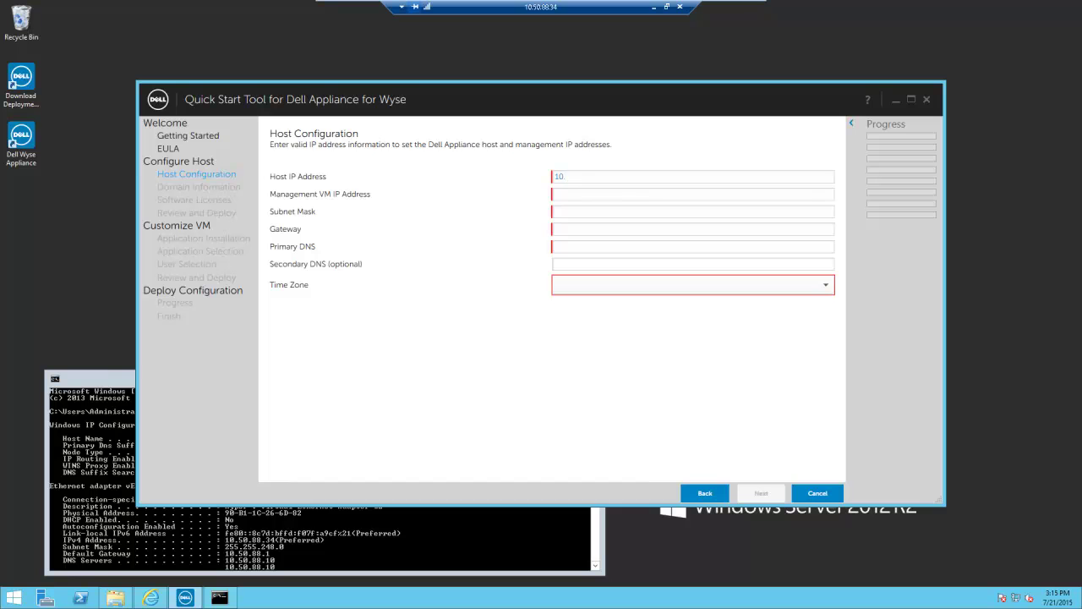
pyautogui.write('.')
pyautogui.click(123, 379)
pyautogui.moveTo(138, 372); pyautogui.dragTo(142, 461)
pyautogui.scroll(-4, 305, 507)
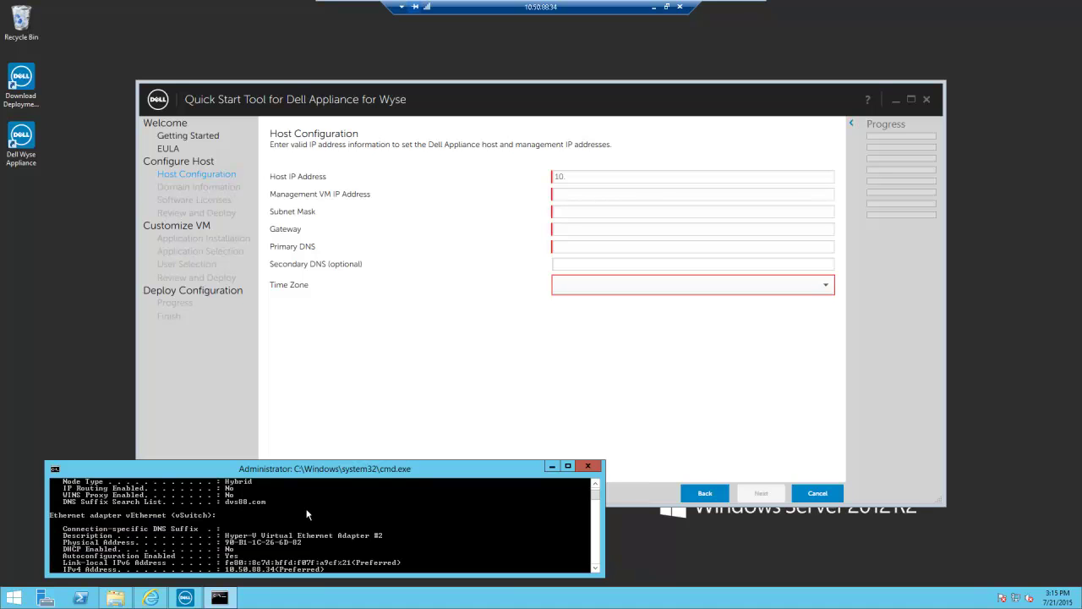
# - Set the Host IP Address to 10.50.88.34 and the Management VM IP Address to 10.50.95.120
pyautogui.click(634, 176)
pyautogui.write('10.50')
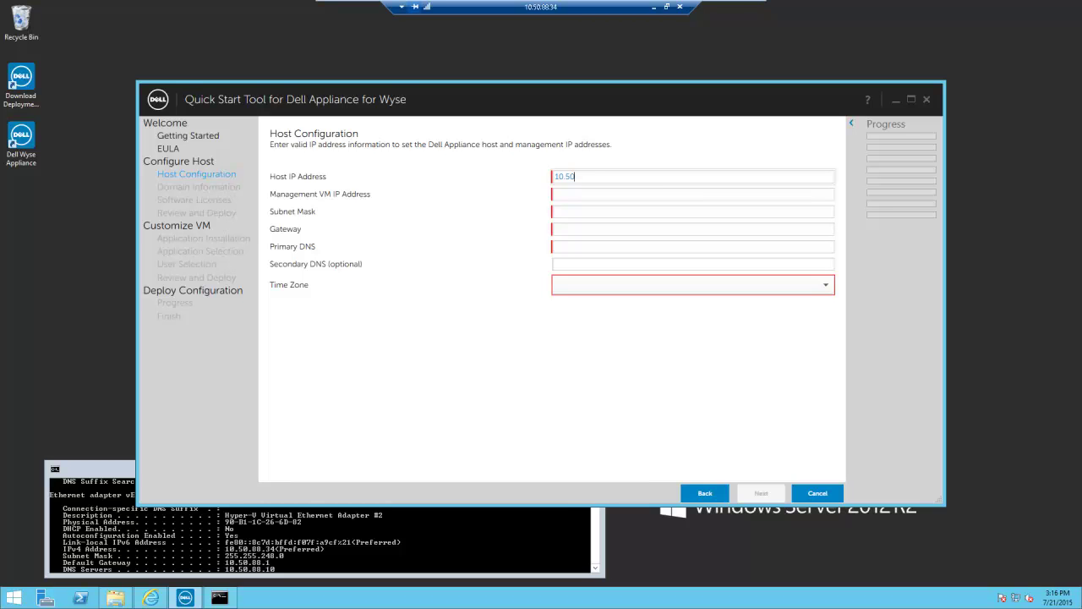
pyautogui.write('.88.34')
pyautogui.click(666, 196)
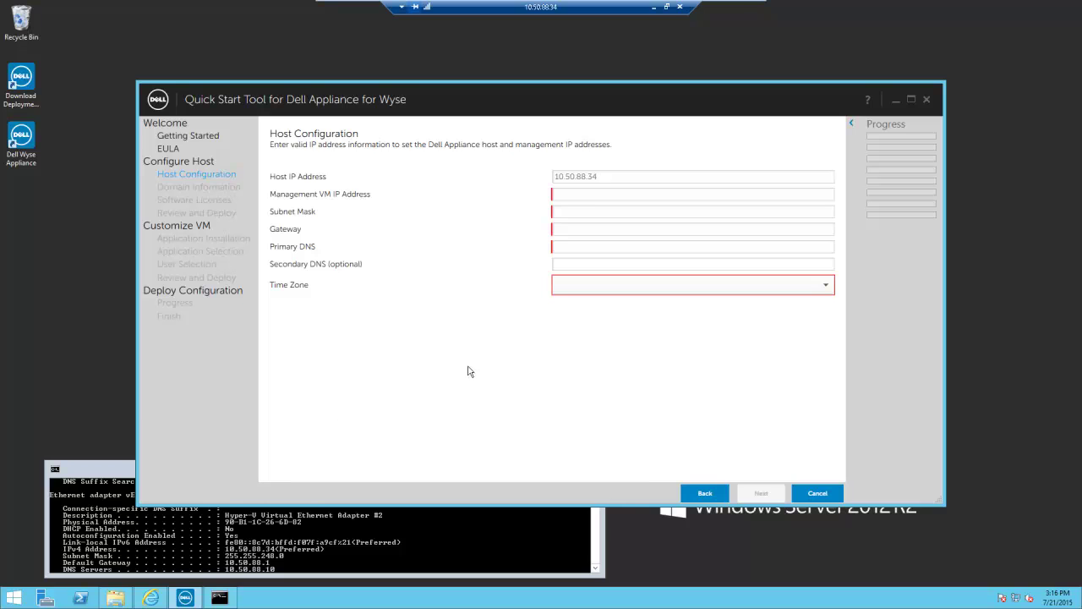
pyautogui.write('10.50.95.120')
pyautogui.press('Tab')
# - Set the Subnet Mask to 255.255.248.0, the Gateway to 10.50.88.1 and the Primary DNS to 10.50.88.10
pyautogui.write('25')
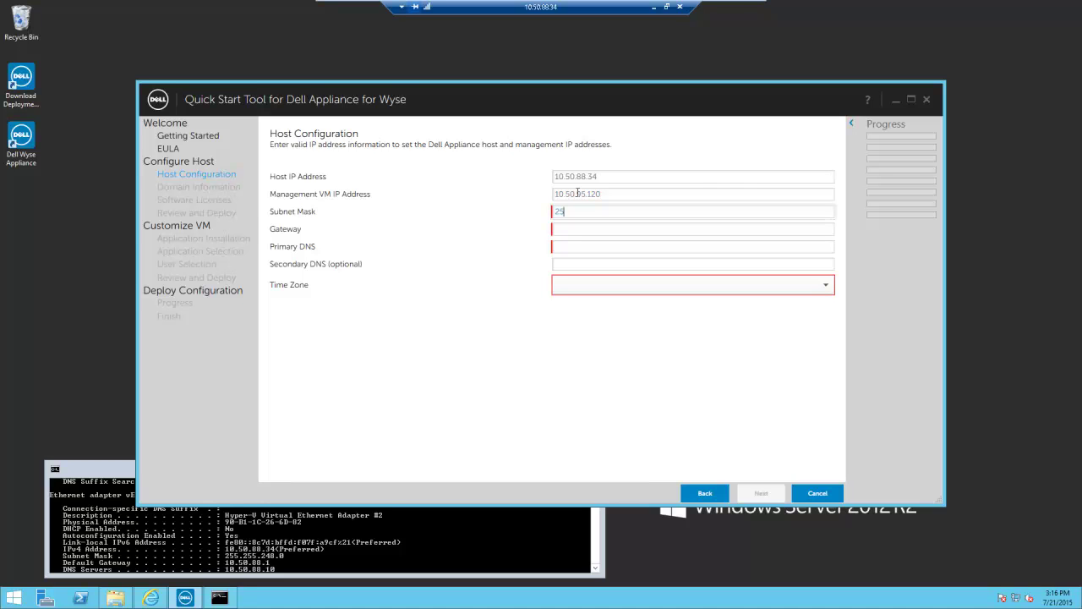
pyautogui.write('5.255.248.0')
pyautogui.press('Tab')
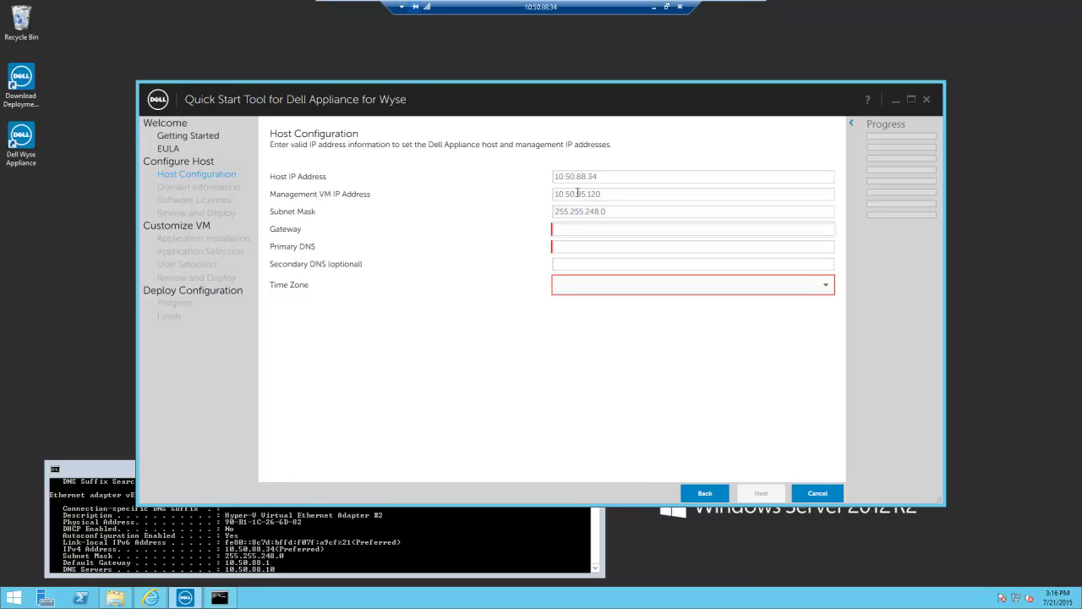
pyautogui.write('10.50.88.1')
pyautogui.press('Tab')
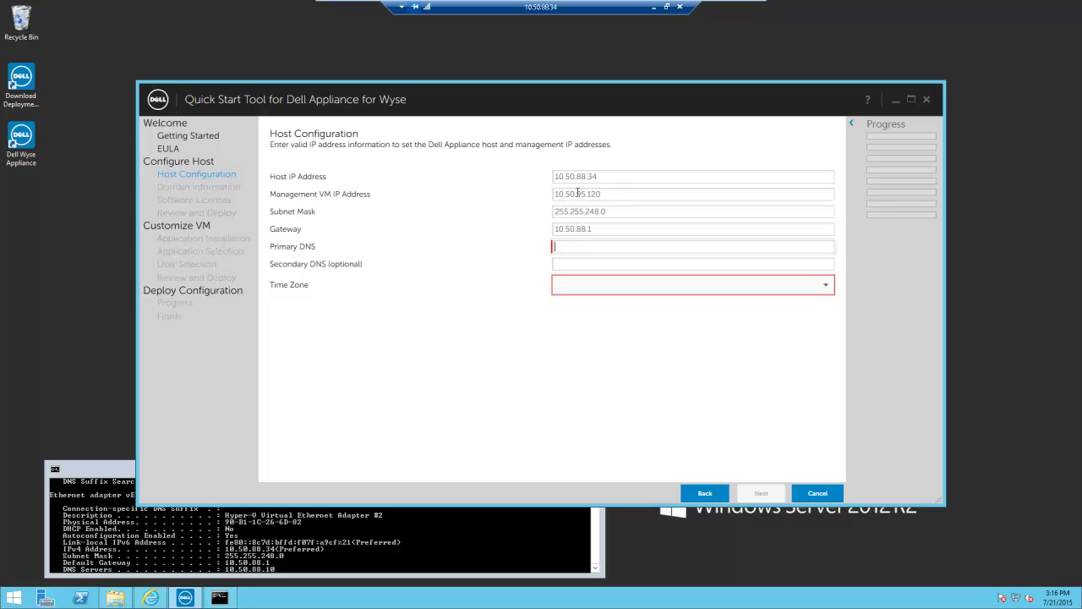
pyautogui.write('10.50.88.10')
# - Set the Time Zone to (UTC-06:00) Central Time (US & Canada) and continue to Domain Information
pyautogui.click(824, 288)
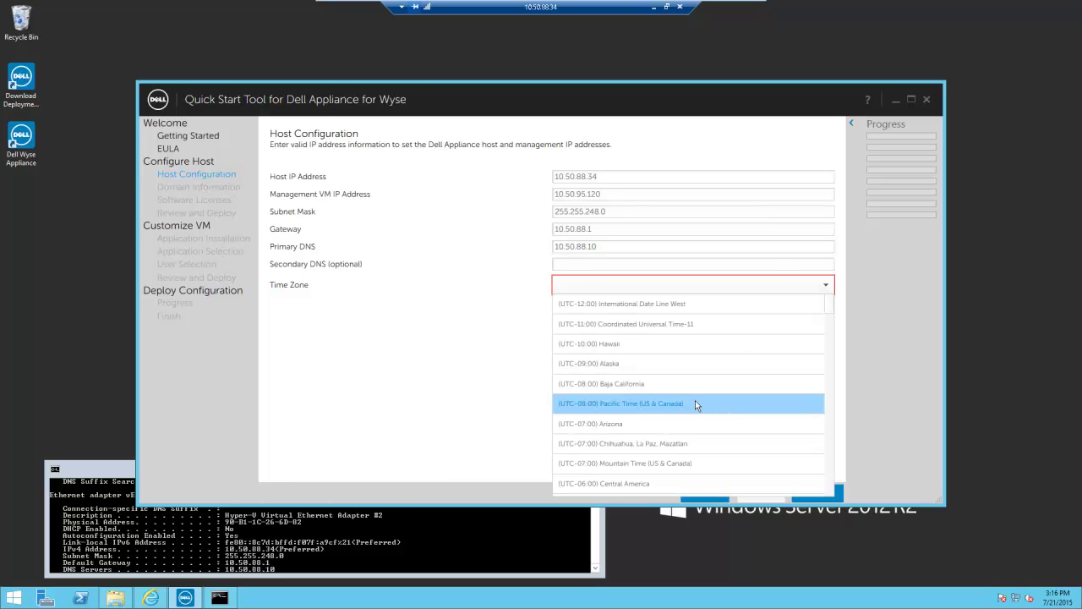
pyautogui.scroll(-1, 687, 479)
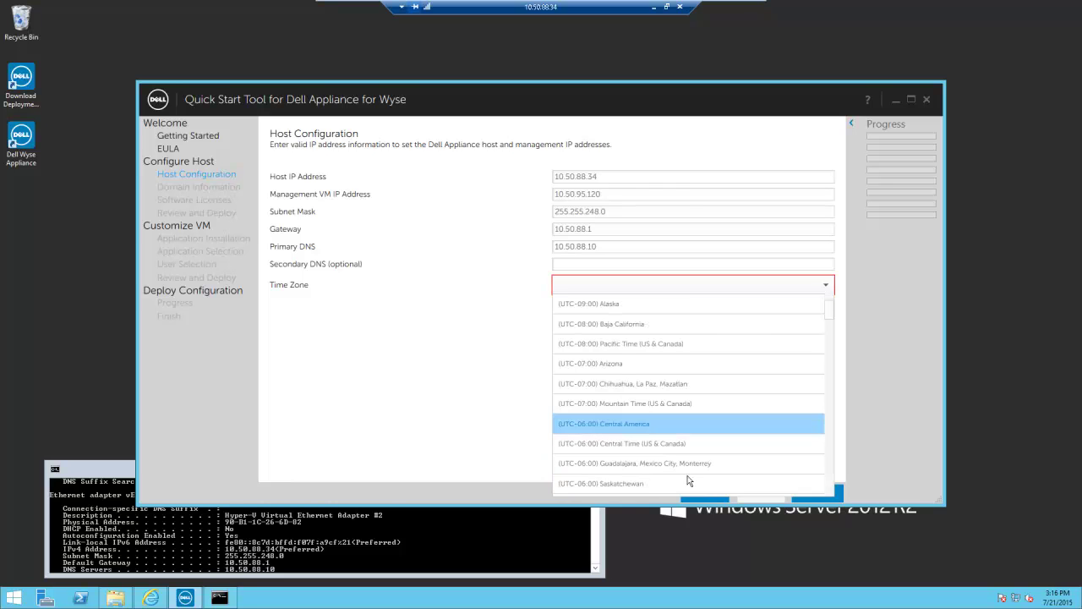
pyautogui.click(667, 444)
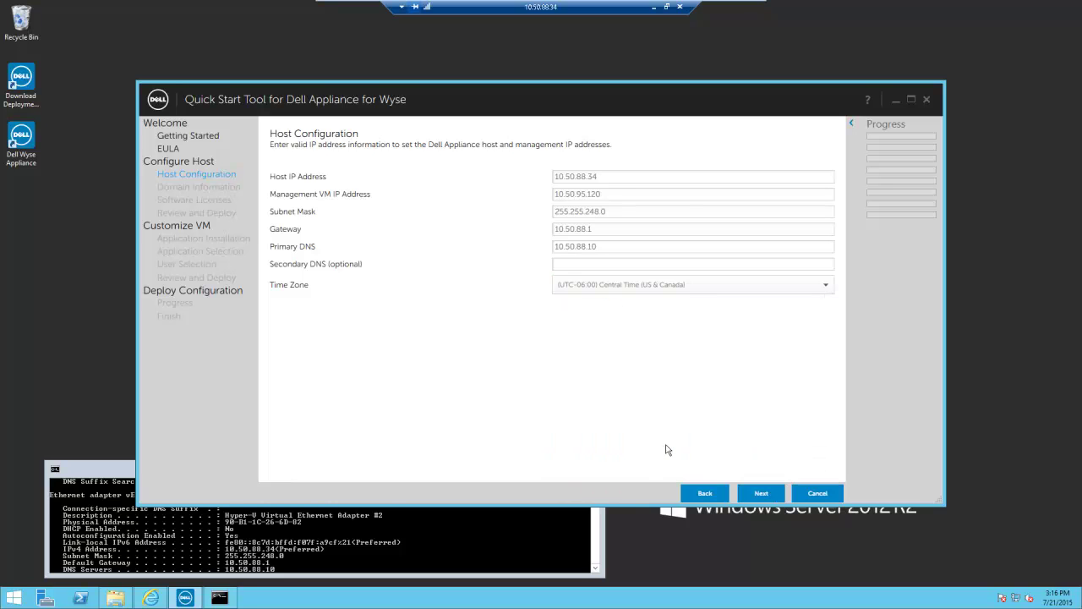
pyautogui.click(762, 494)
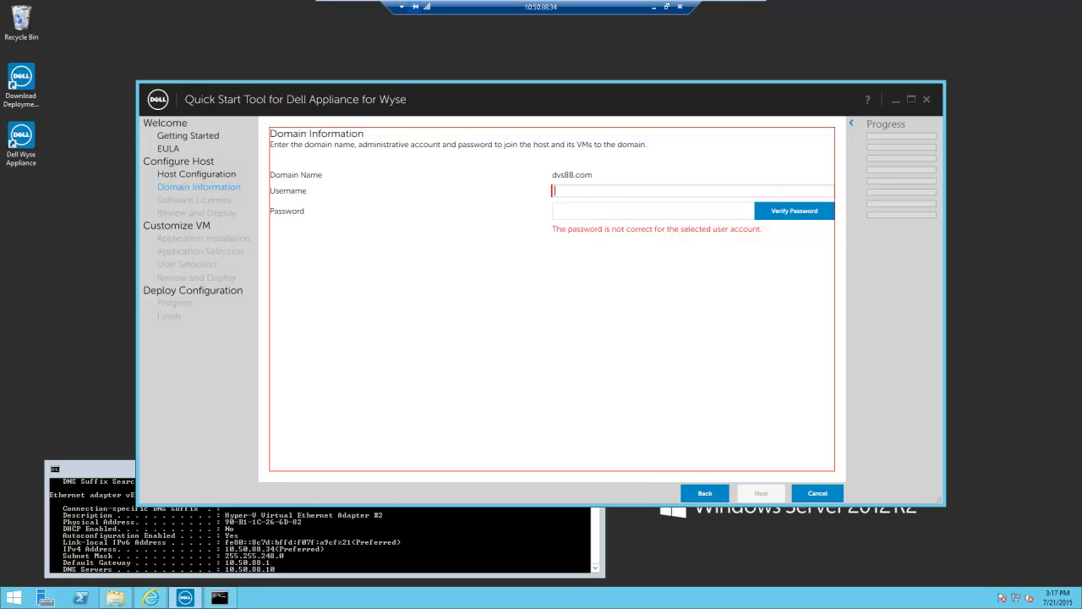
# - Enter administrator as the domain username with the account password, verify the password and continue to Software Licenses
pyautogui.write('administrator')
pyautogui.press('Tab')
pyautogui.write('********')
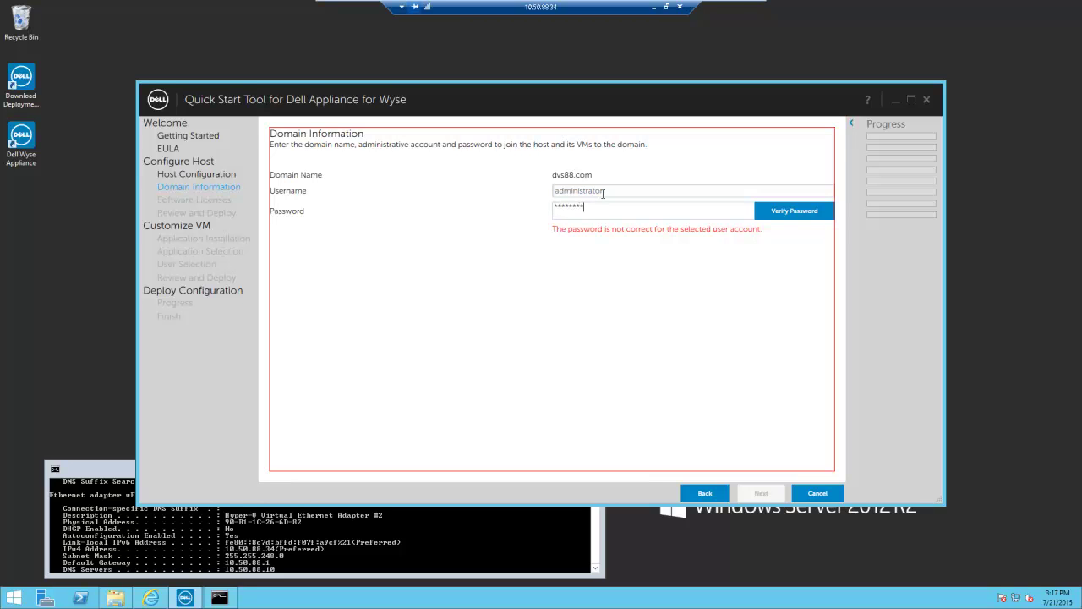
pyautogui.click(784, 213)
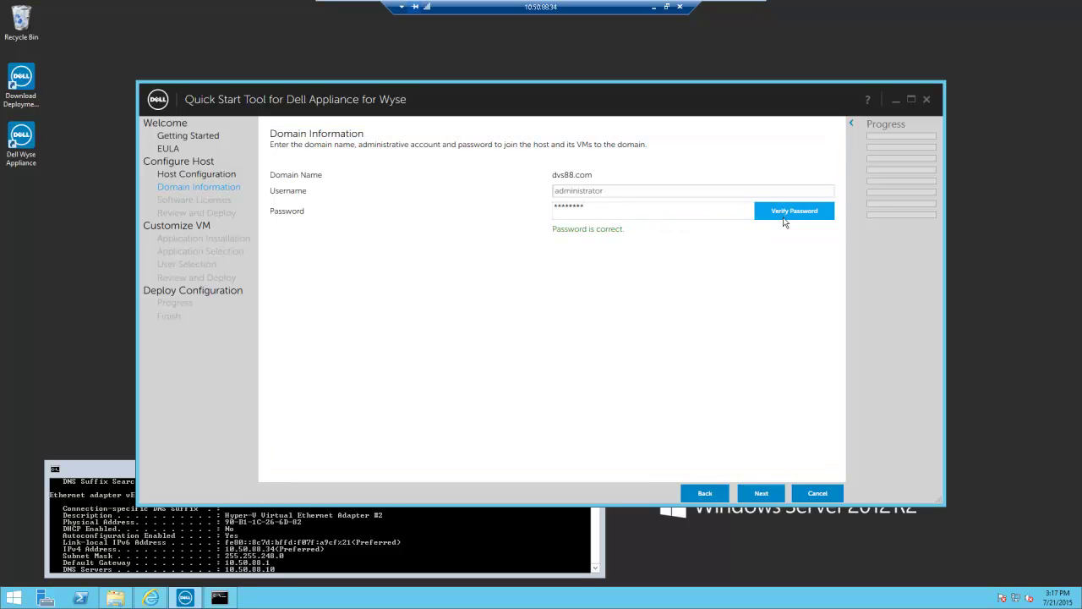
pyautogui.click(761, 494)
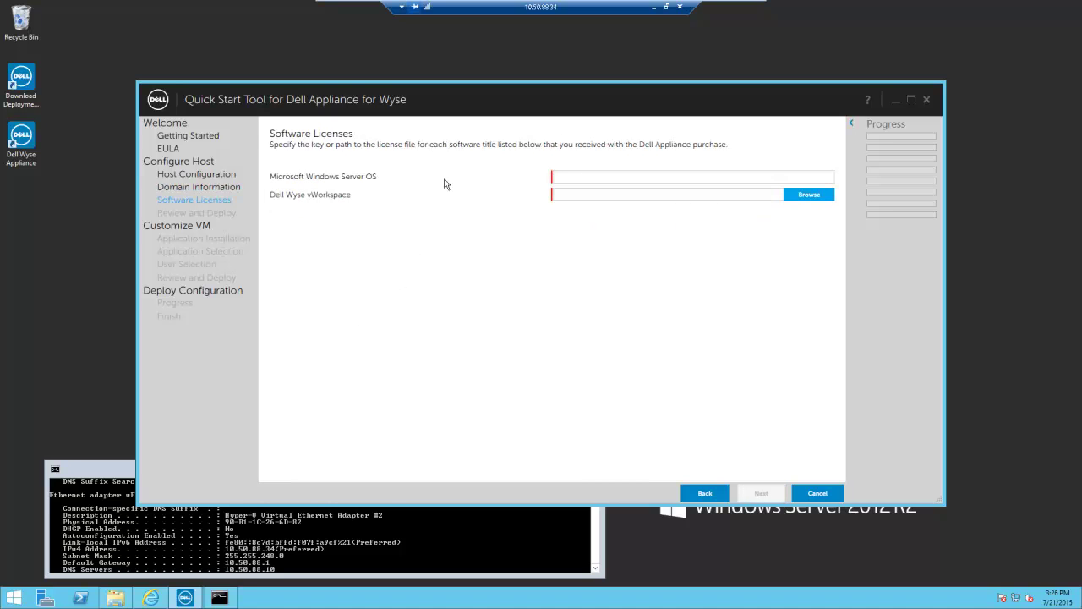
# - Paste the Microsoft Windows Server OS licence key, select the vWorkspaceEnterprise .asc licence file from Downloads and continue to Review and Deploy
pyautogui.click(577, 175)
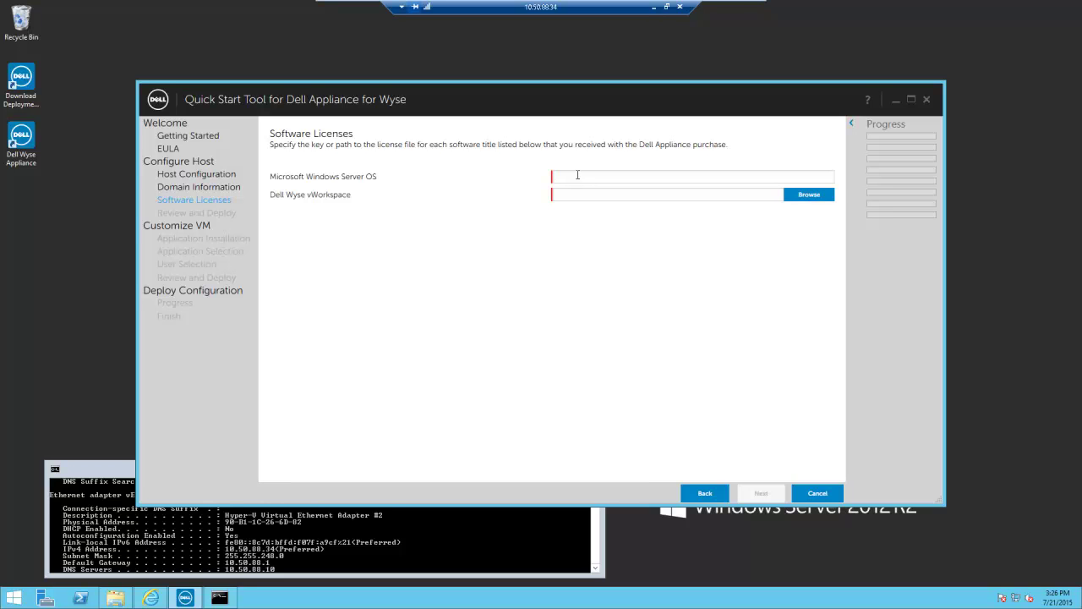
pyautogui.hotkey('ctrl', 'v')
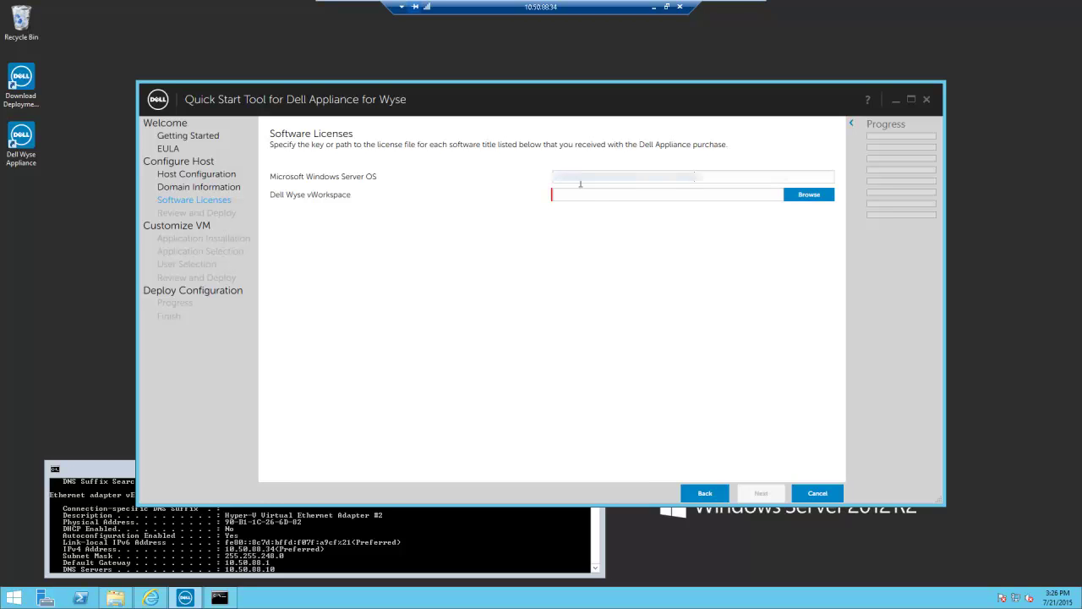
pyautogui.click(809, 195)
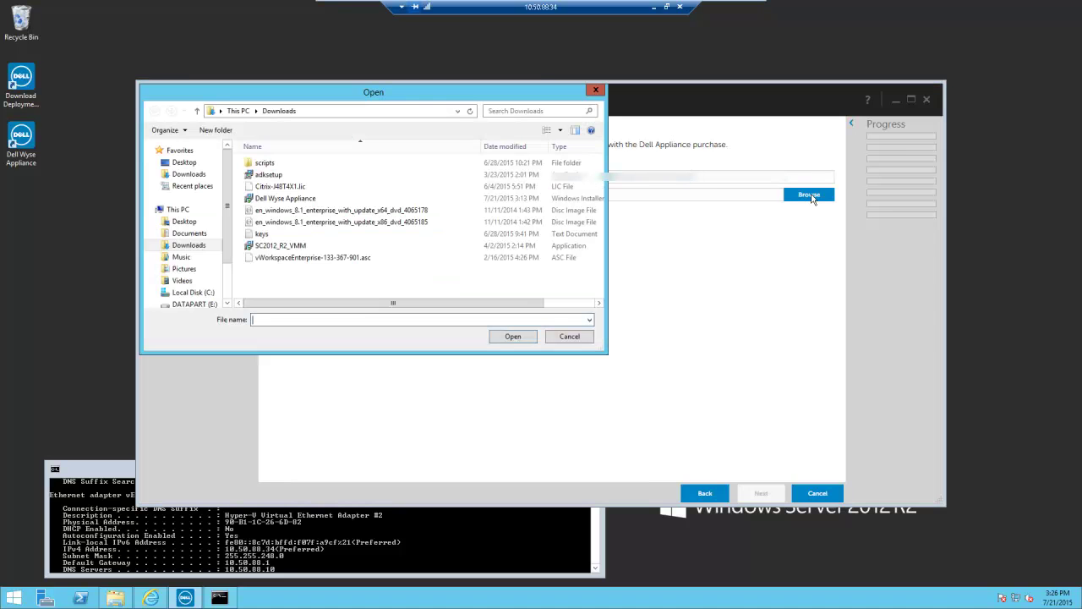
pyautogui.click(346, 260)
pyautogui.click(513, 338)
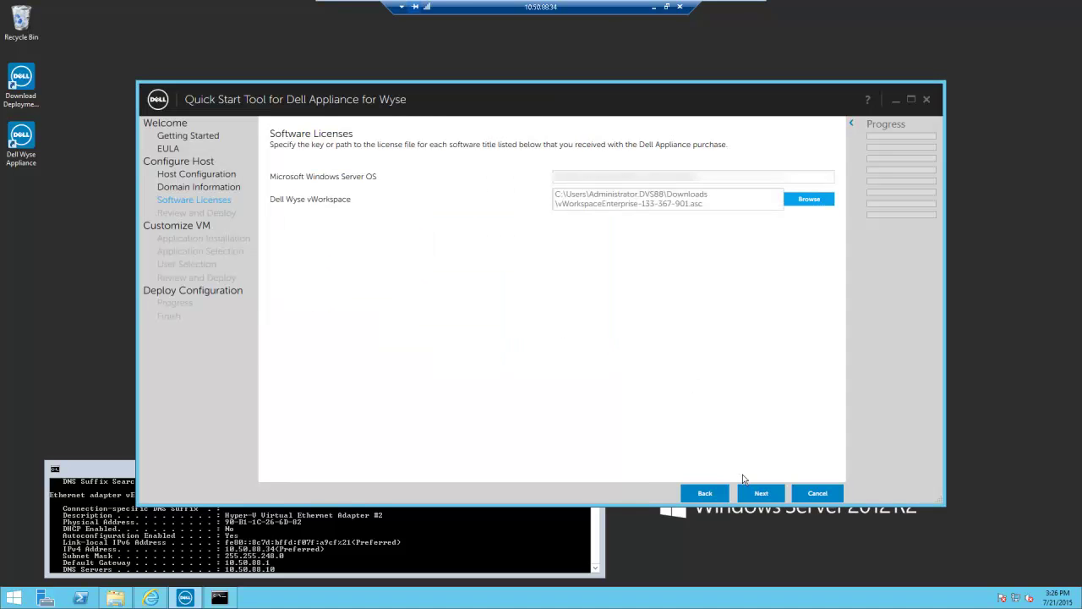
pyautogui.click(759, 494)
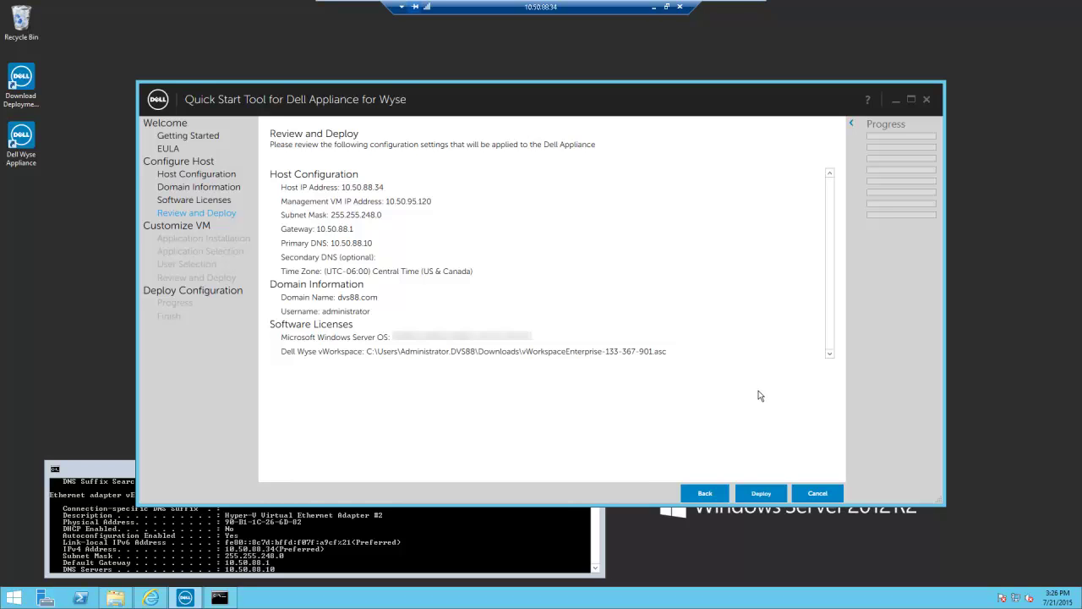
# - Deploy the reviewed host configuration and connect to the application installation virtual machine once it is ready
pyautogui.click(762, 493)
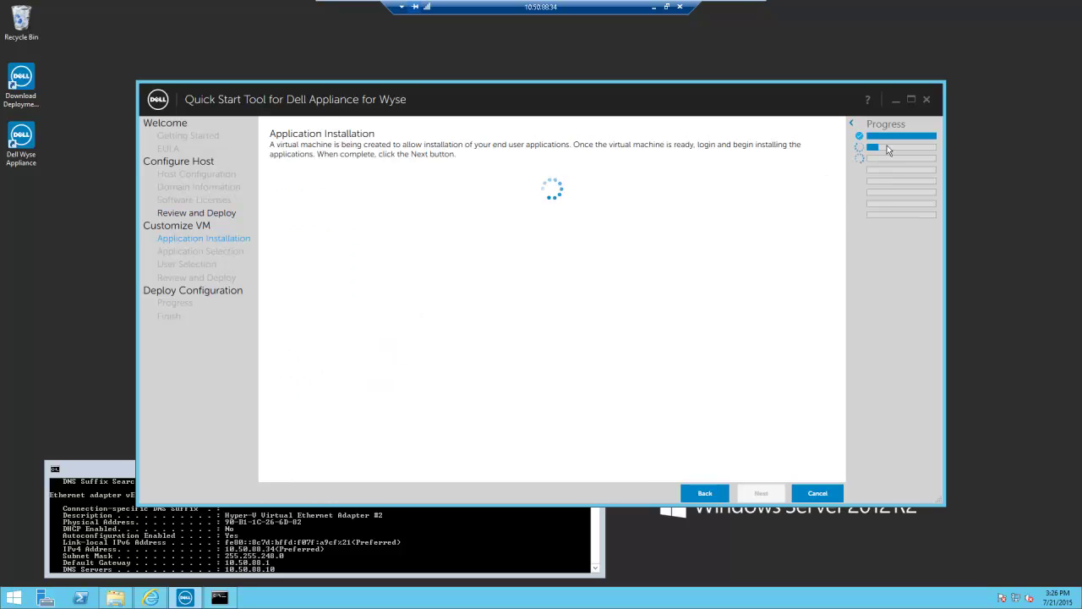
pyautogui.moveTo(892, 136)
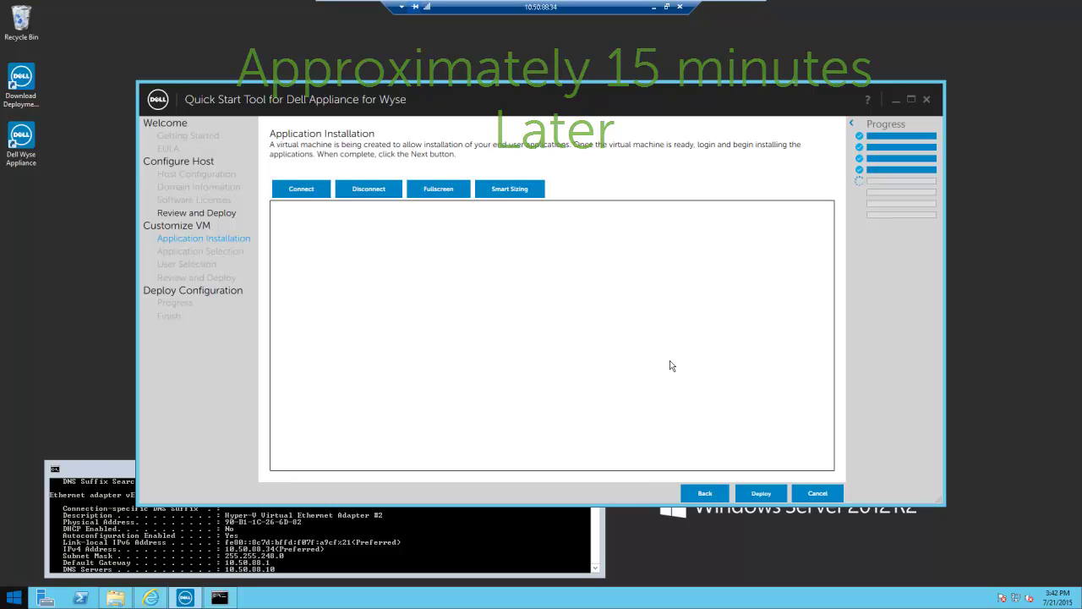
pyautogui.click(309, 189)
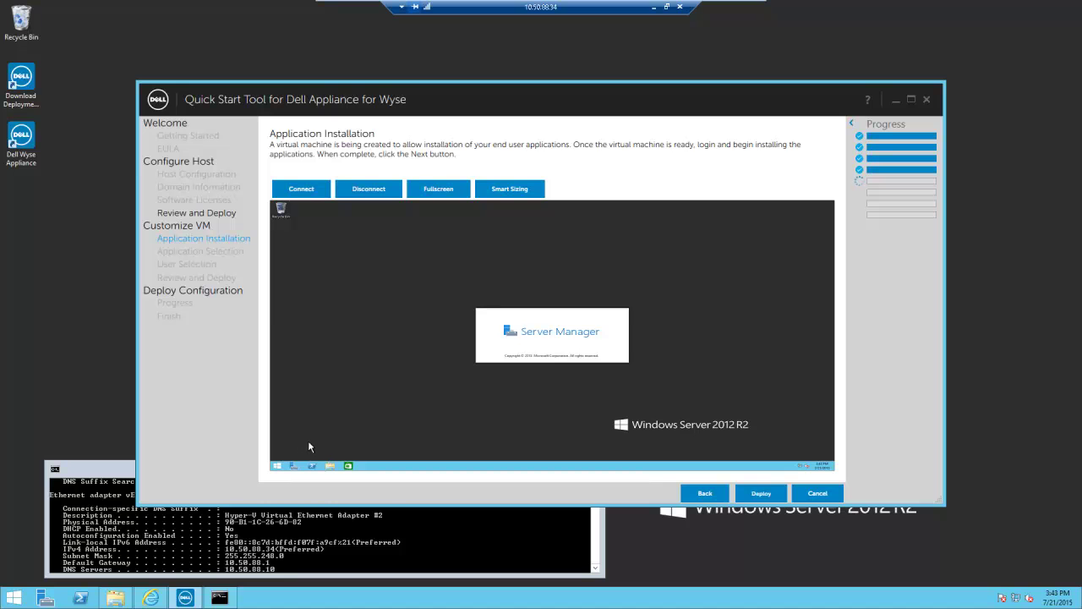
# - Launch Internet Explorer inside the virtual machine, accept its initial setup choices and maximize the browser window
pyautogui.click(278, 465)
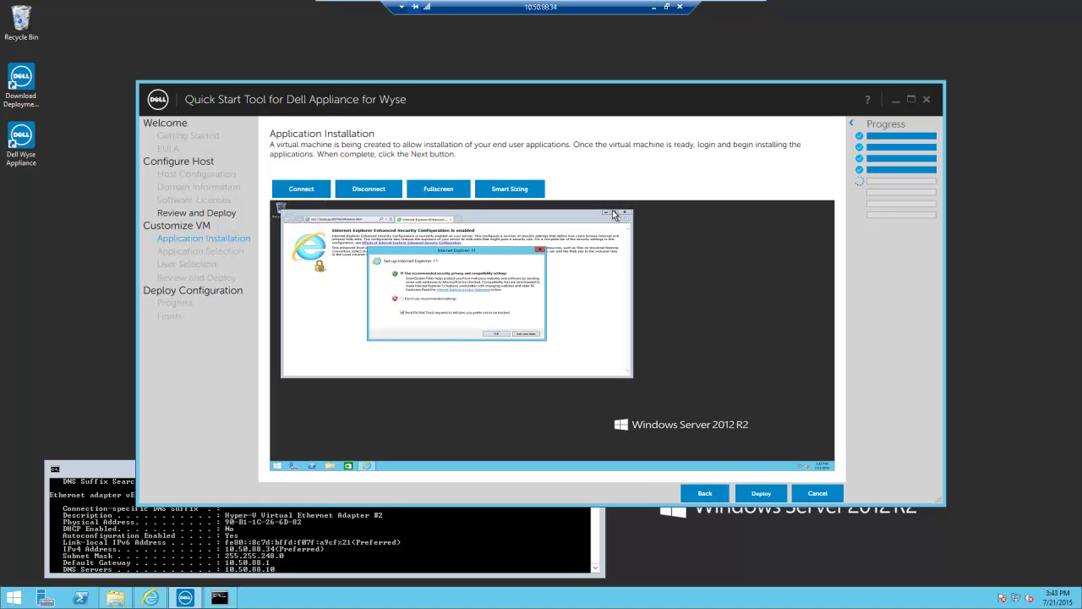
pyautogui.click(493, 334)
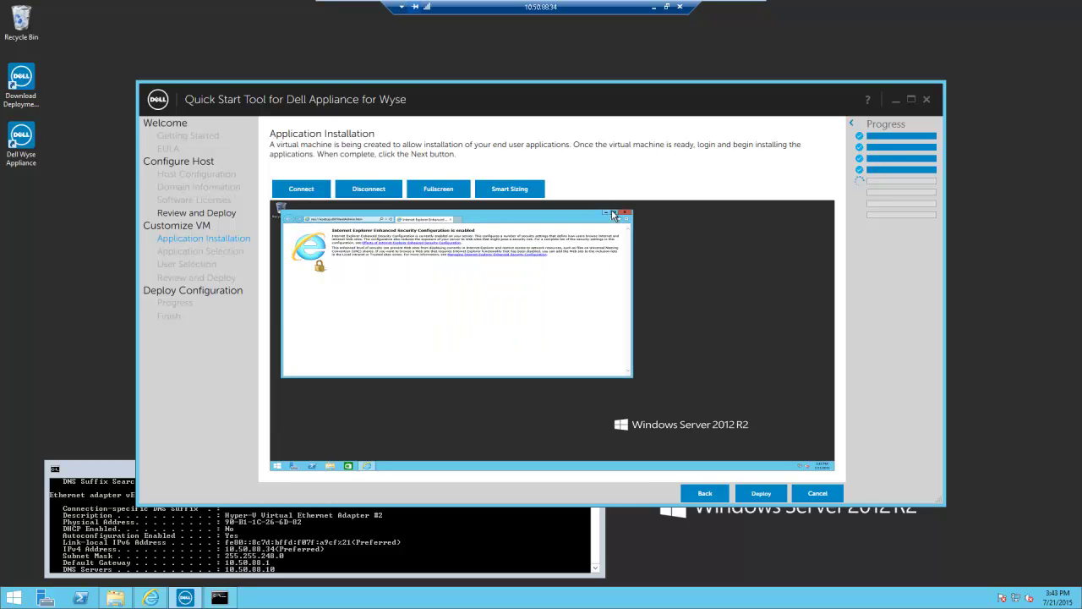
pyautogui.click(615, 214)
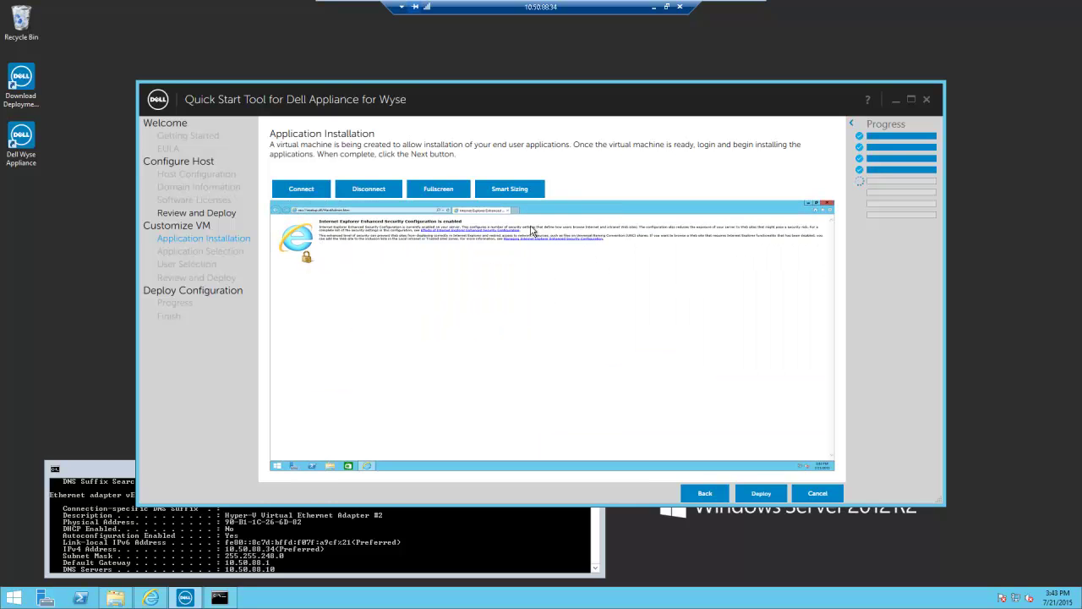
pyautogui.click(413, 210)
pyautogui.write('www.google.com')
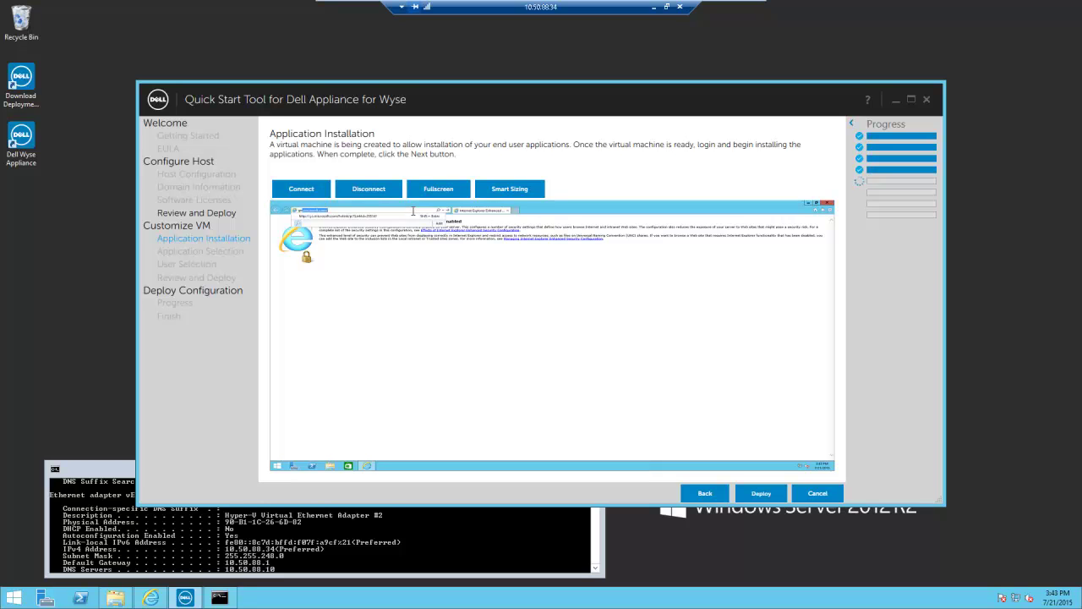
pyautogui.press('Return')
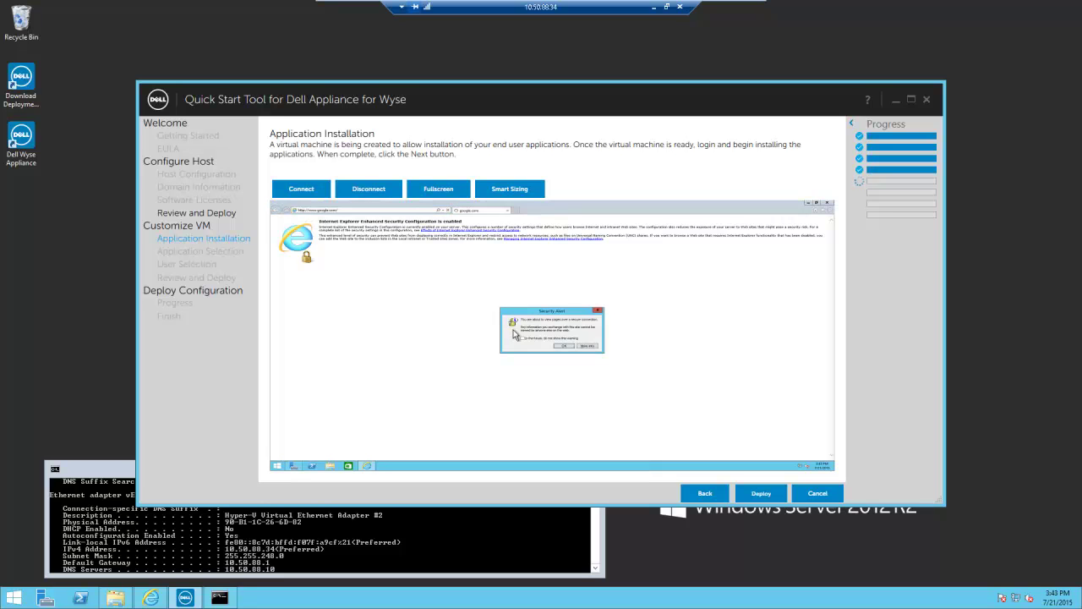
pyautogui.click(559, 343)
# - Maximize the Quick Start Tool window and close the blocked-content prompts for the Google page
pyautogui.click(911, 99)
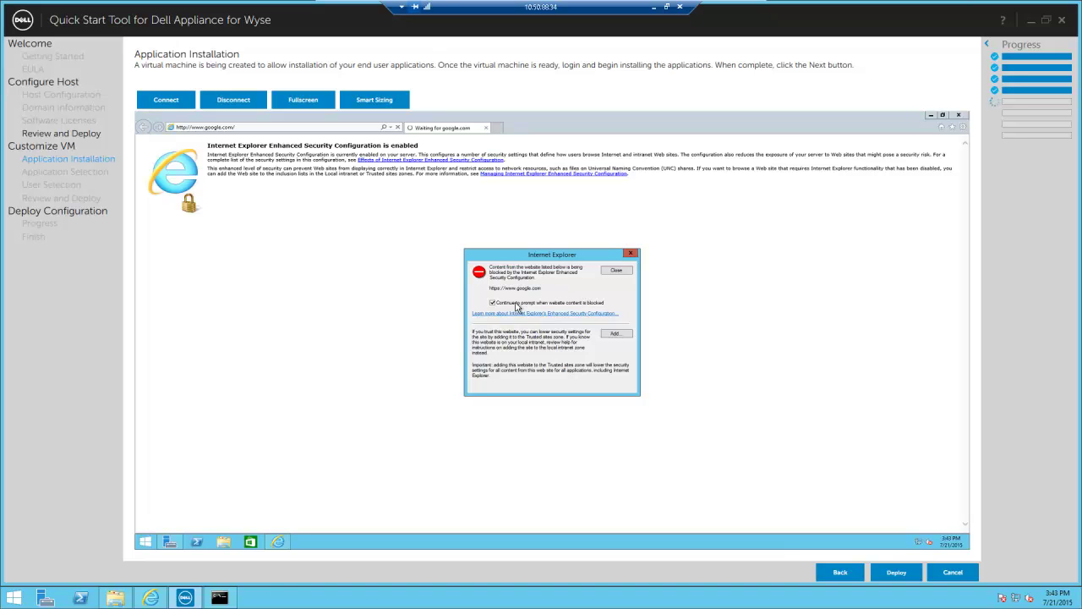
pyautogui.click(616, 272)
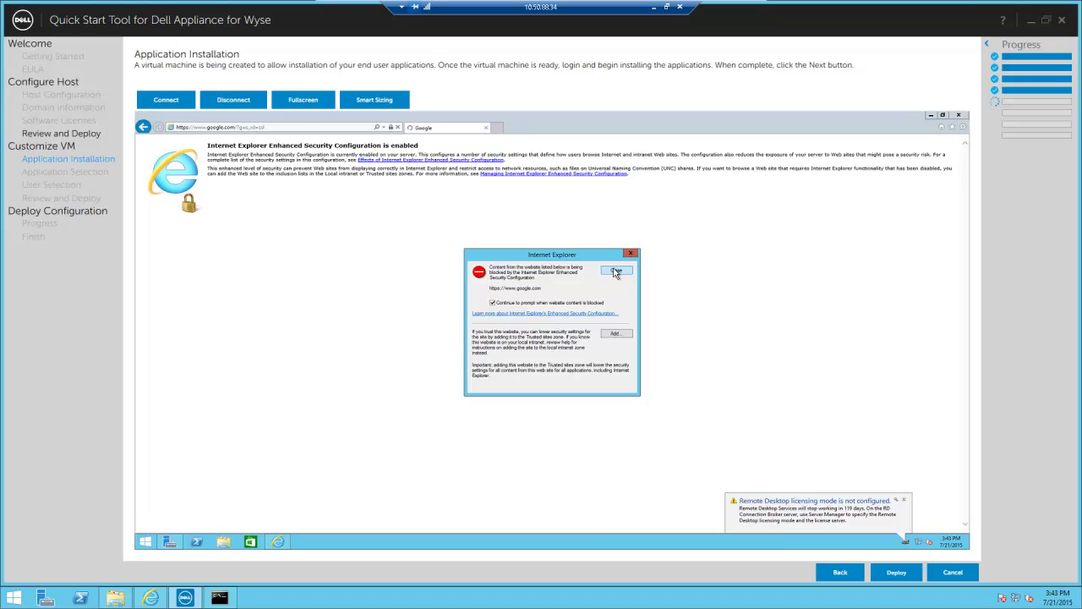
pyautogui.click(616, 271)
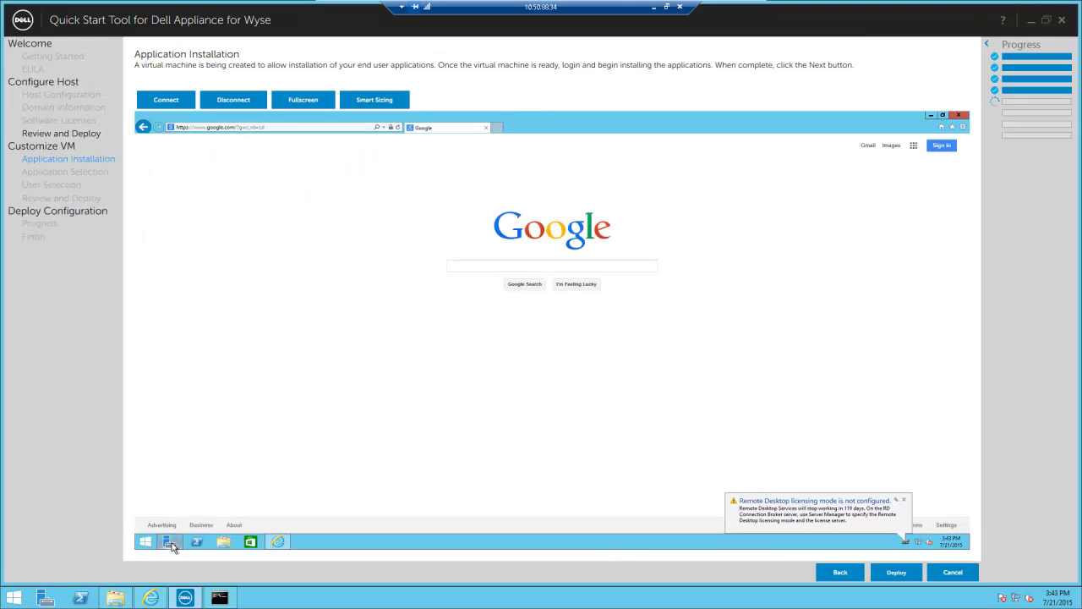
# - Turn off Internet Explorer Enhanced Security Configuration for administrators in the virtual machine's local server properties and minimize Server Manager
pyautogui.moveTo(171, 545)
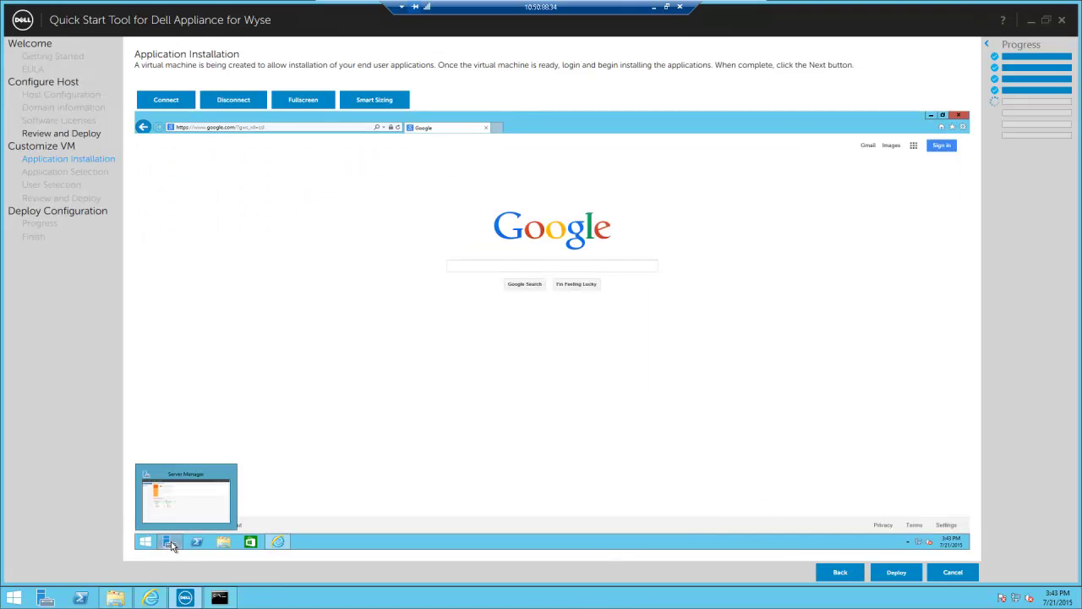
pyautogui.click(171, 543)
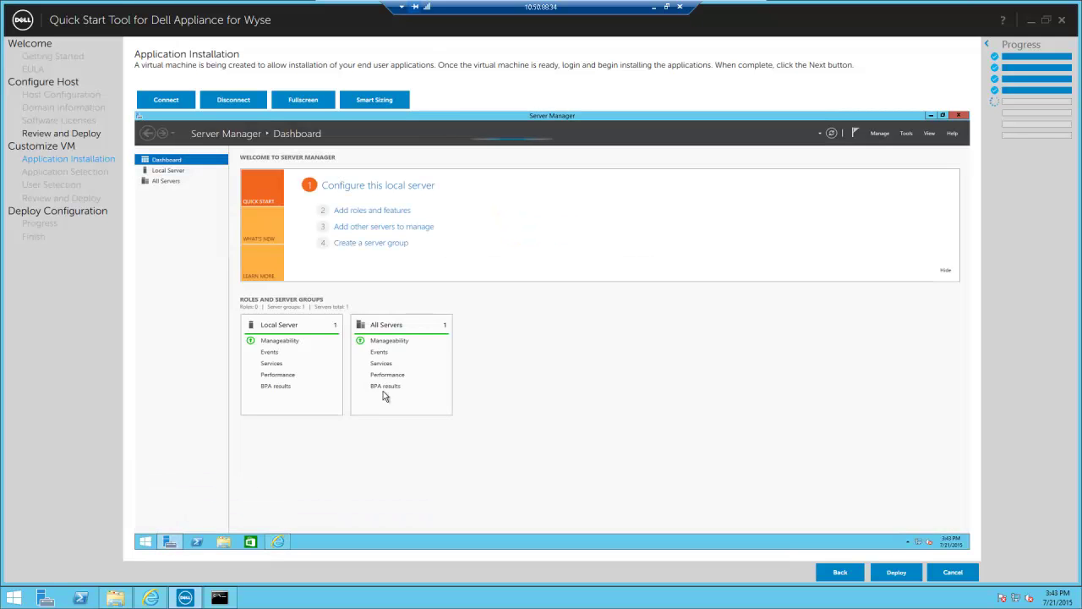
pyautogui.click(168, 171)
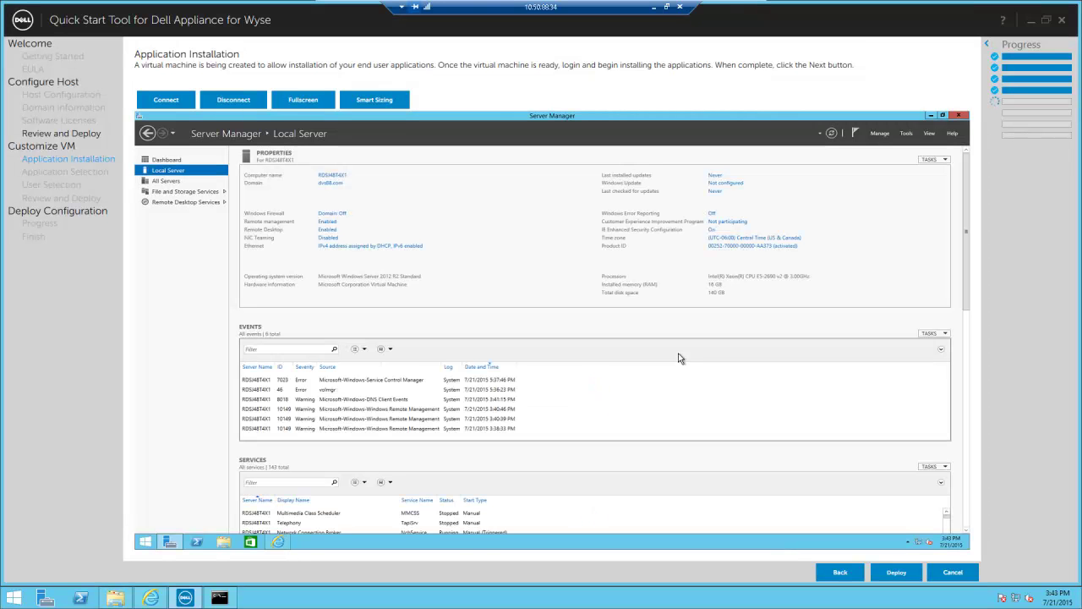
pyautogui.click(711, 230)
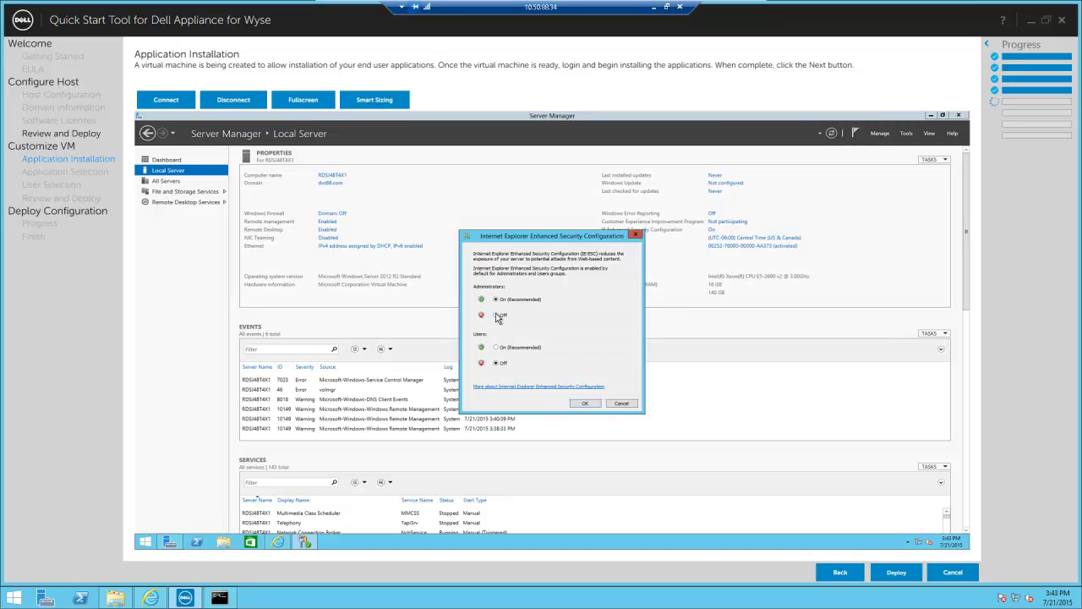
pyautogui.click(586, 405)
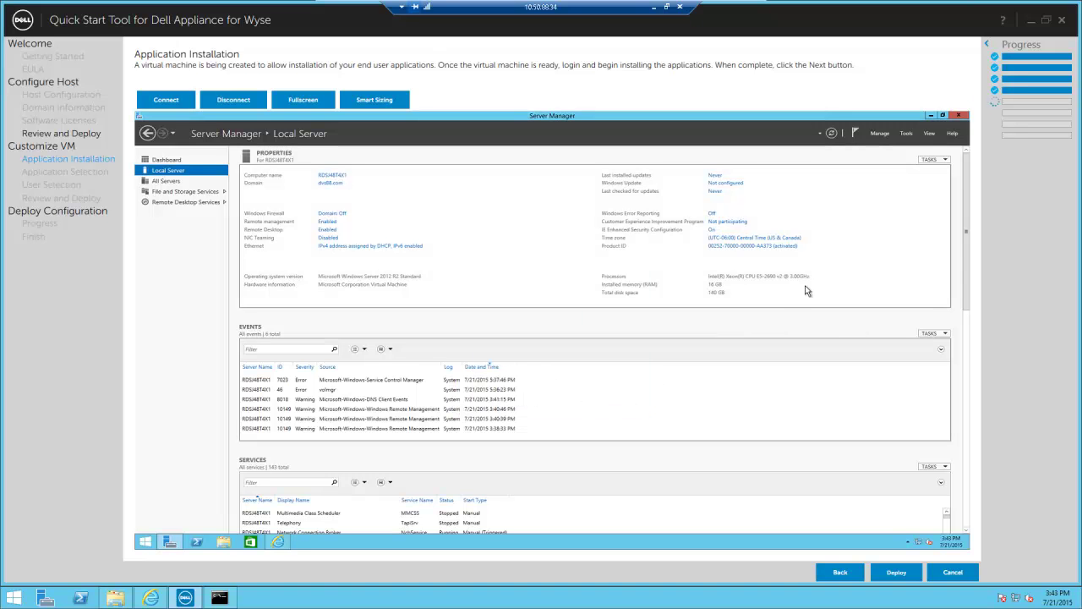
pyautogui.click(928, 116)
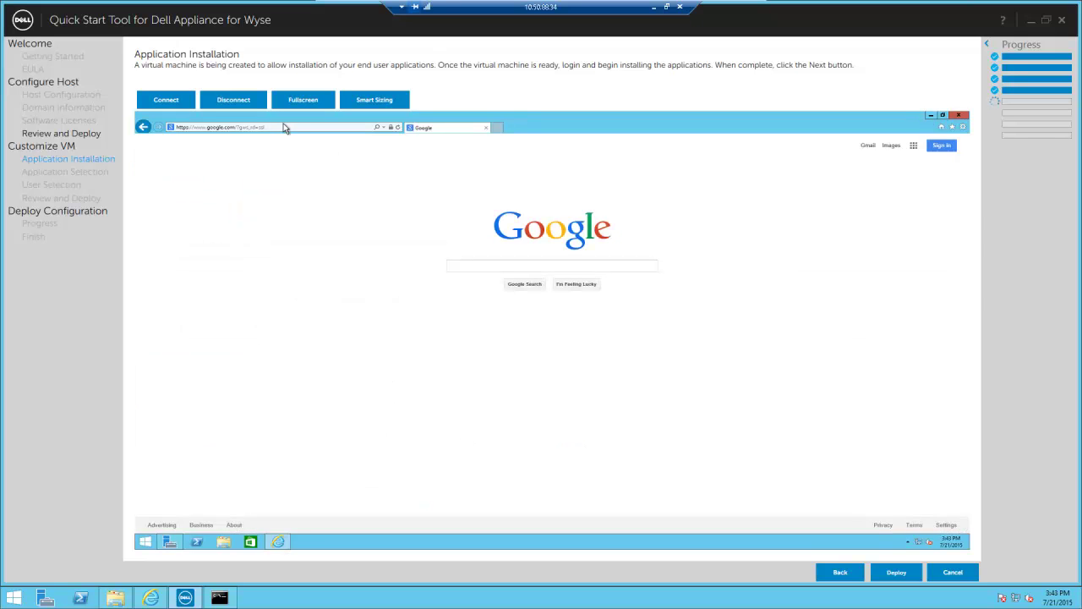
# - Try to search Google for "download chrome" and dismiss the blocked-content prompts
pyautogui.click(487, 266)
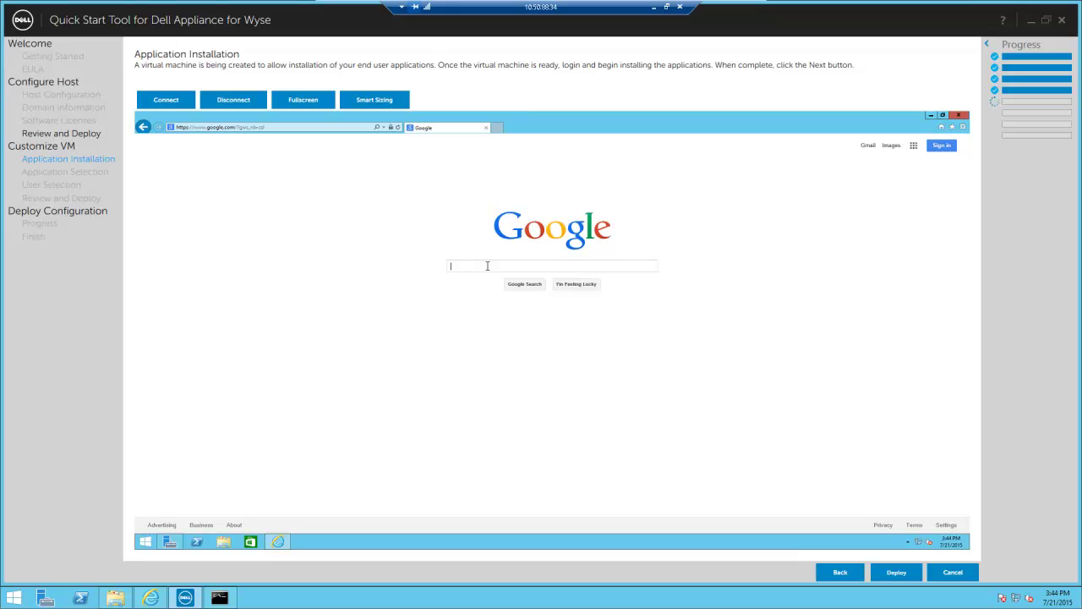
pyautogui.write('download chrome')
pyautogui.press('Return')
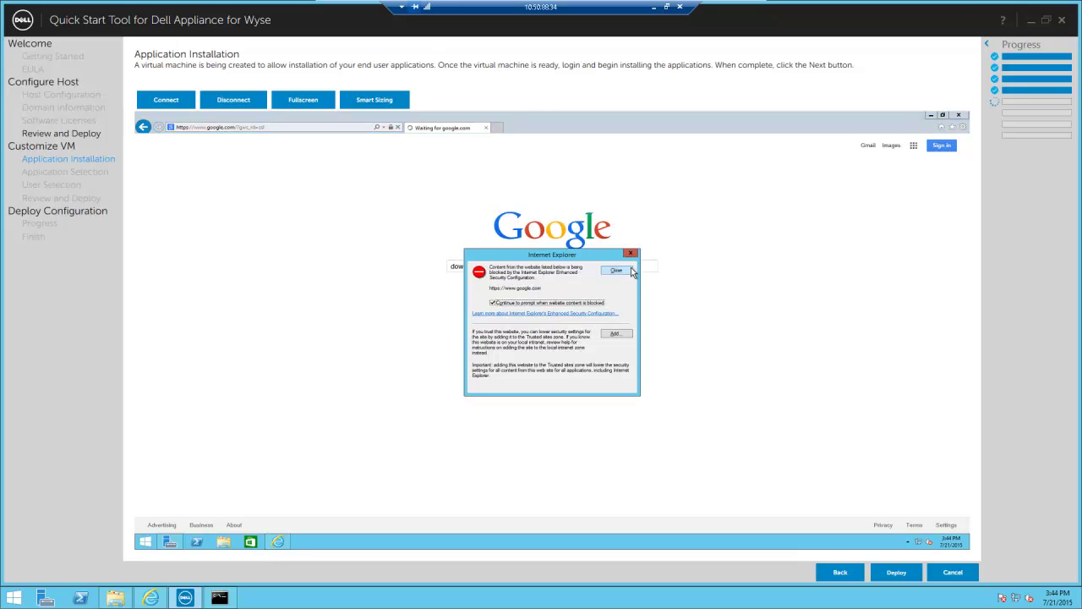
pyautogui.click(616, 270)
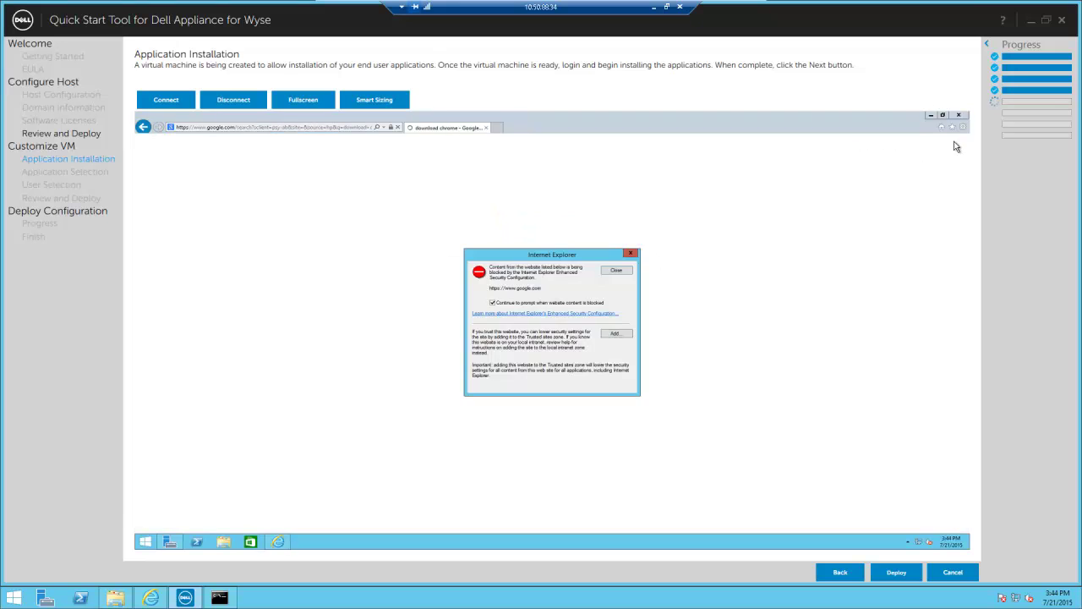
pyautogui.click(625, 269)
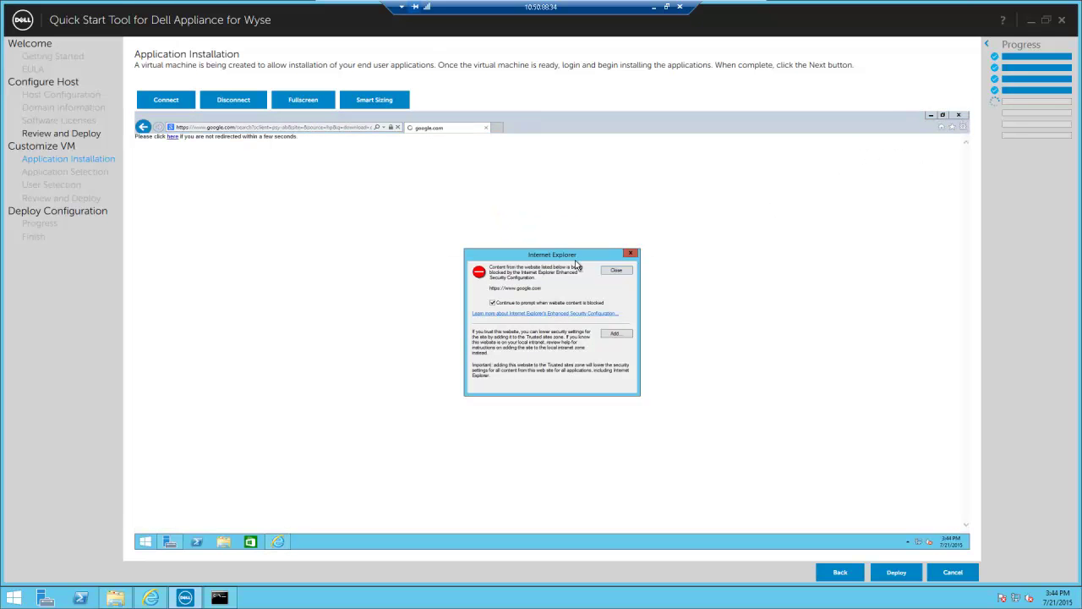
pyautogui.click(623, 272)
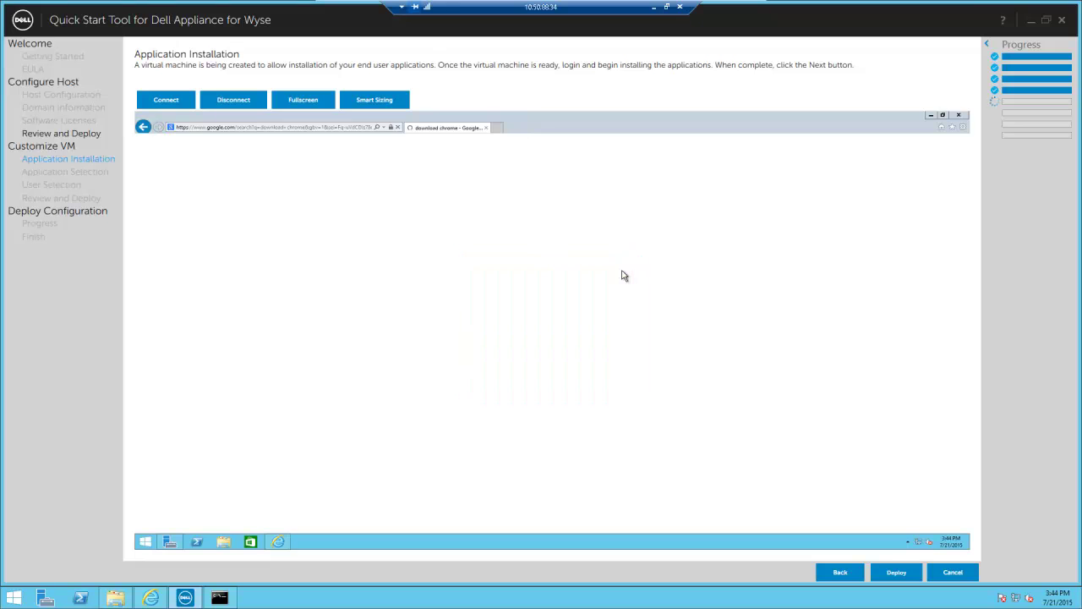
# - Restart Internet Explorer in the virtual machine and browse to google.com
pyautogui.click(962, 117)
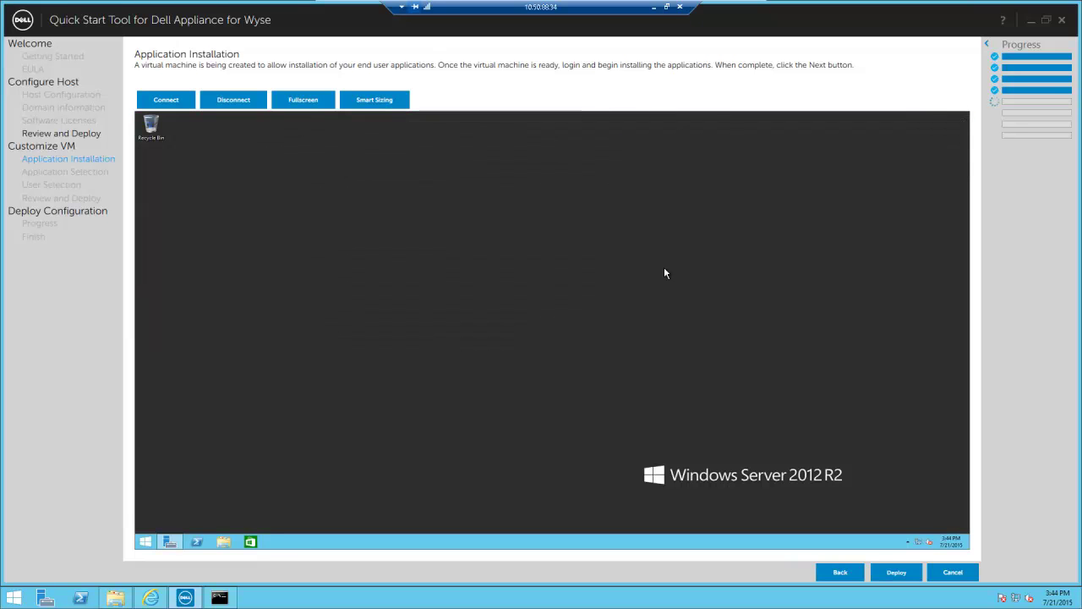
pyautogui.click(145, 542)
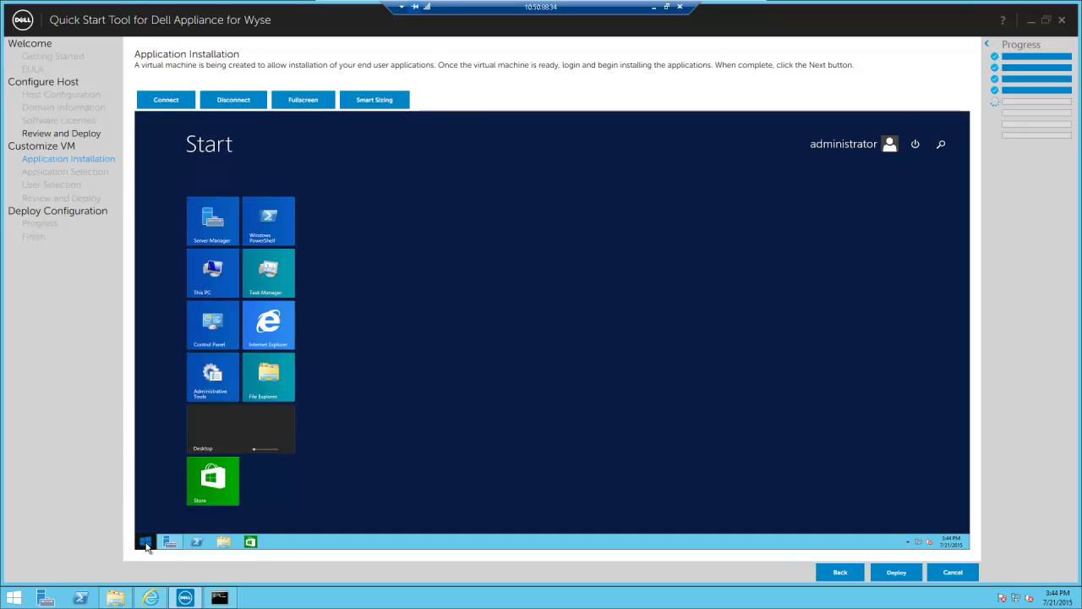
pyautogui.click(269, 326)
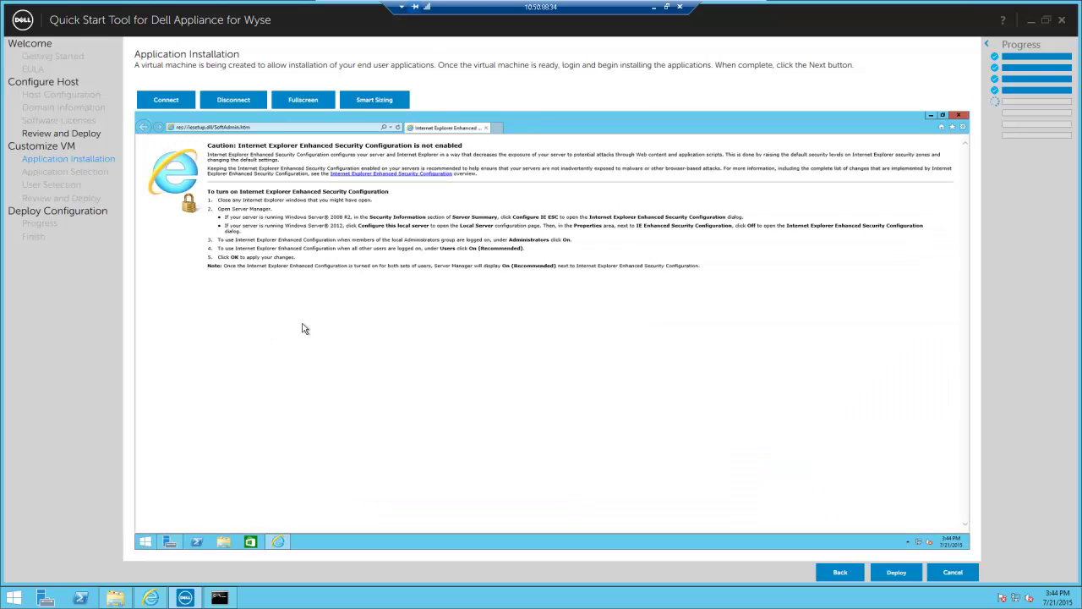
pyautogui.click(279, 128)
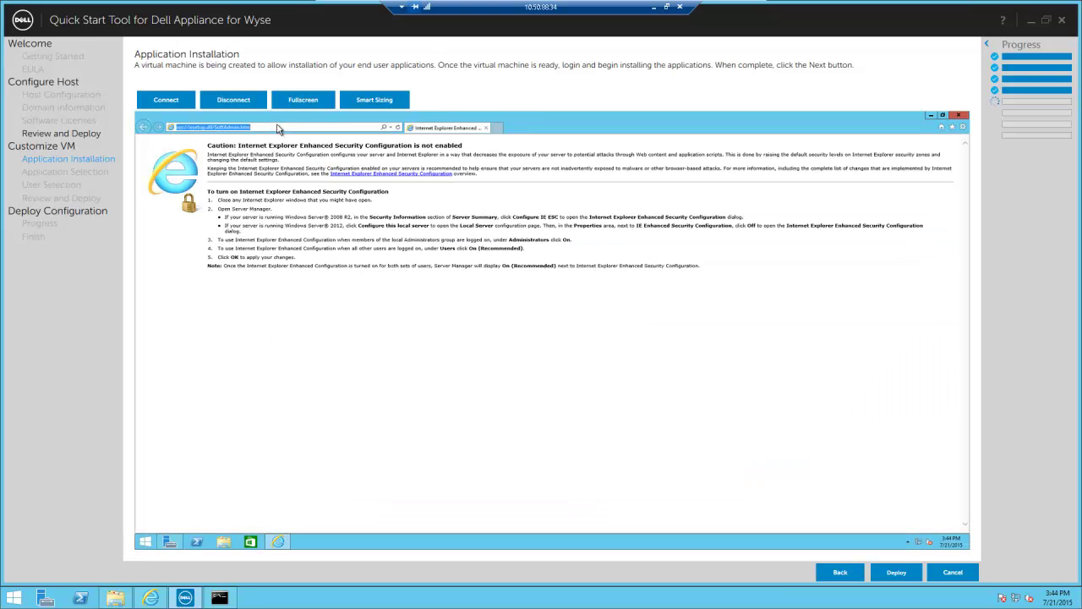
pyautogui.write('google.com/')
pyautogui.press('Return')
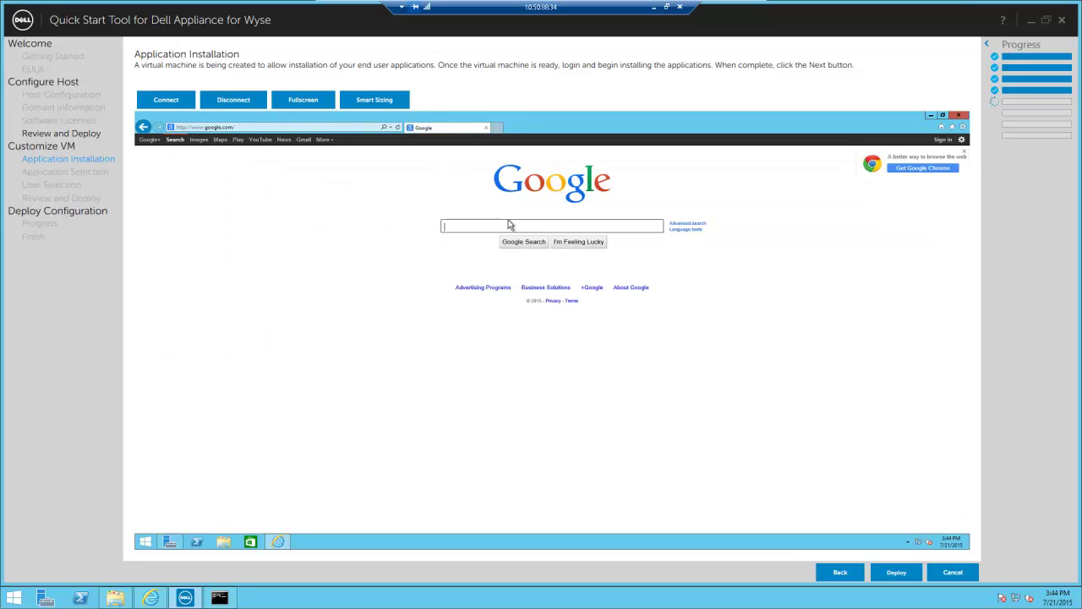
# - Request the Google Chrome download from the Google home page, accept its terms of service and dismiss the Remote Desktop licensing notification
pyautogui.write('download')
pyautogui.click(938, 171)
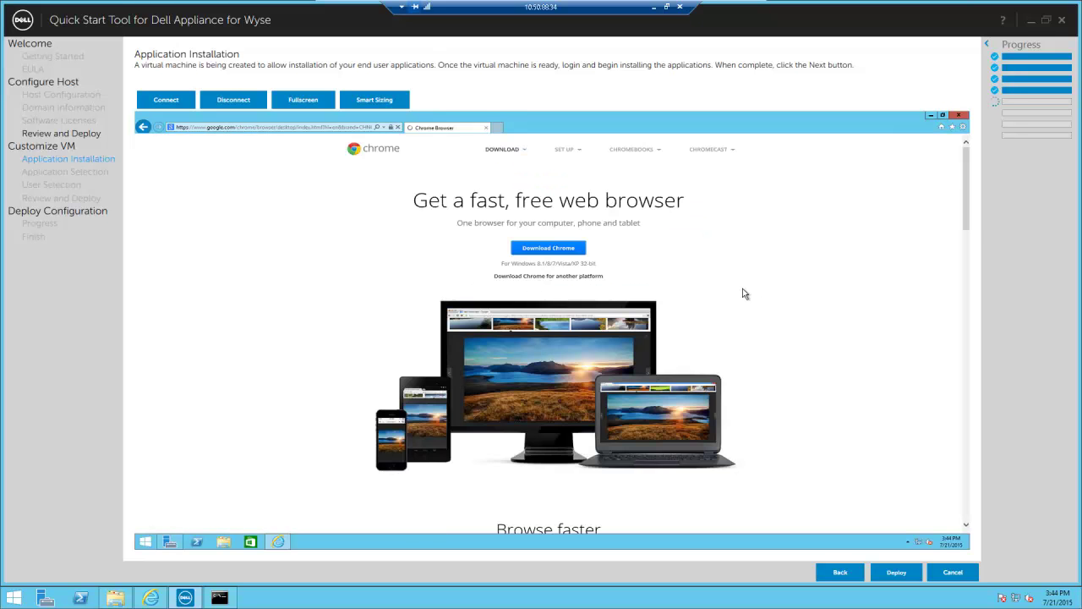
pyautogui.click(569, 251)
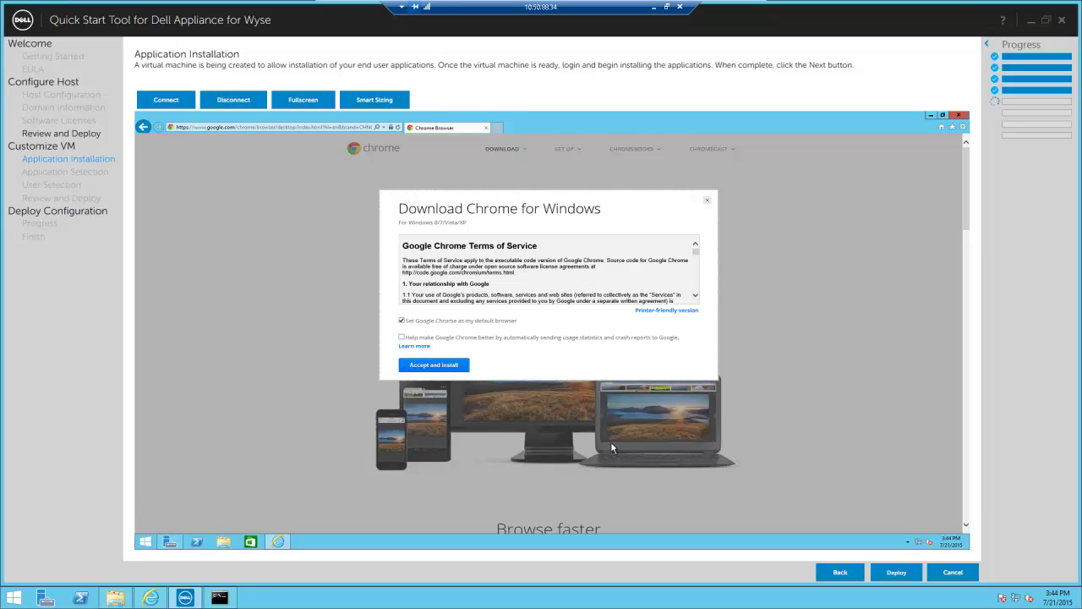
pyautogui.click(435, 365)
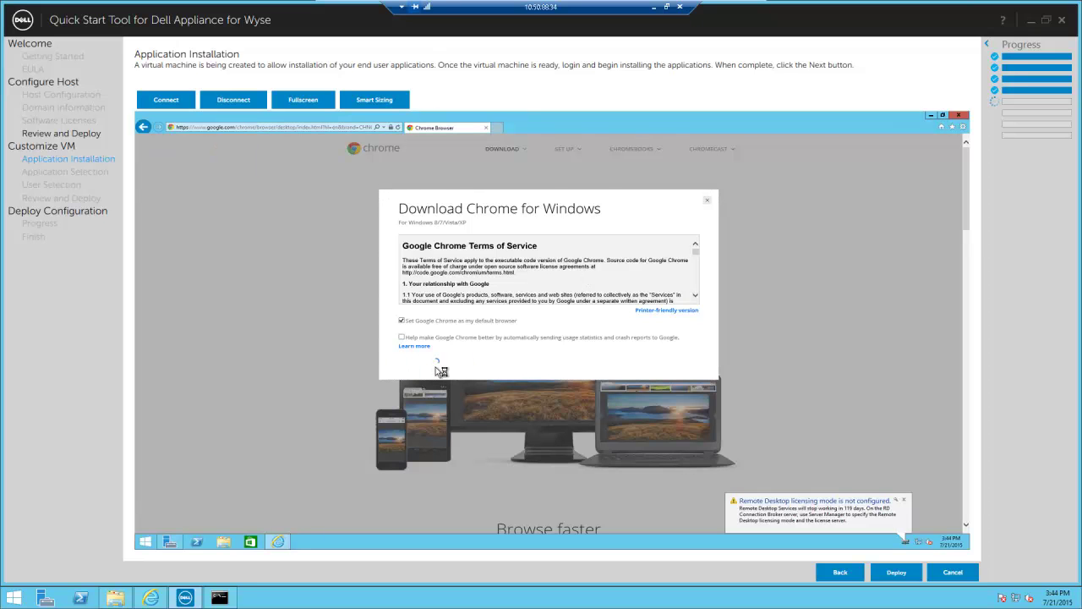
pyautogui.click(904, 499)
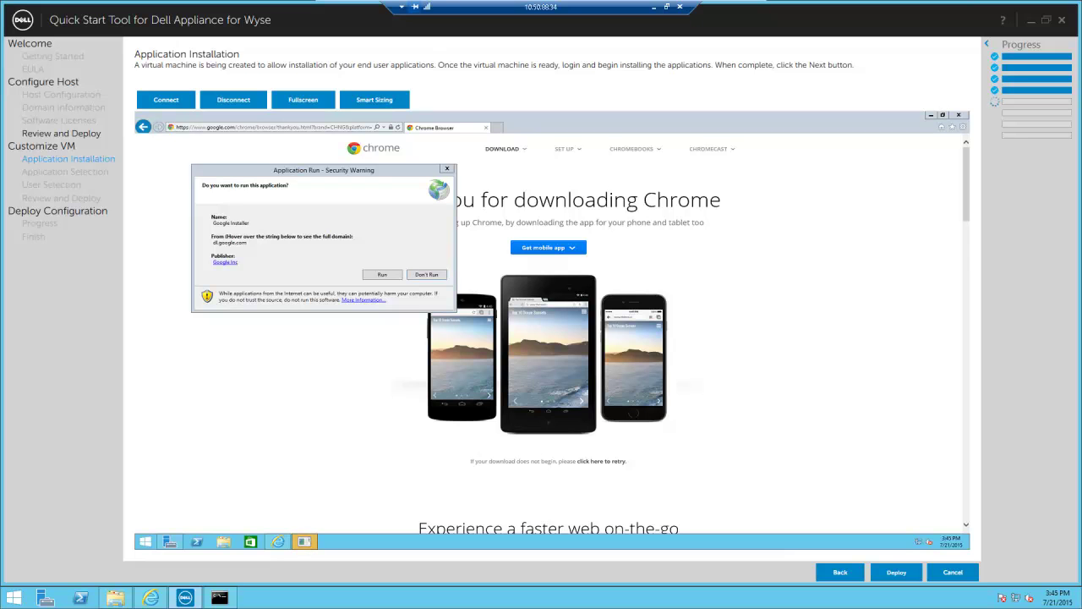
# - Allow the Google Installer to run and choose Google Chrome as the default app for http links
pyautogui.click(382, 274)
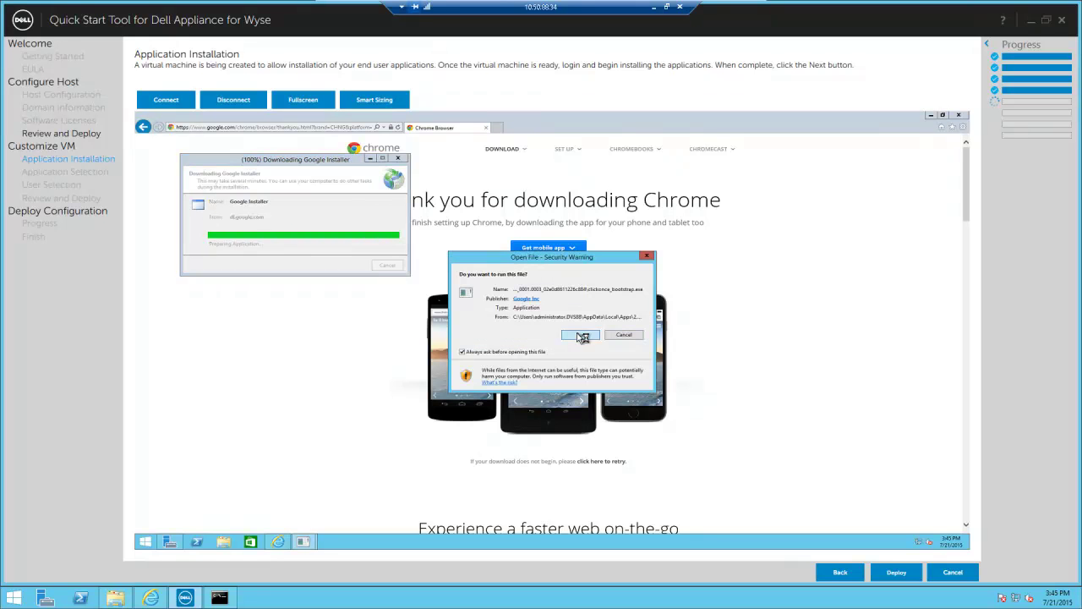
pyautogui.click(581, 336)
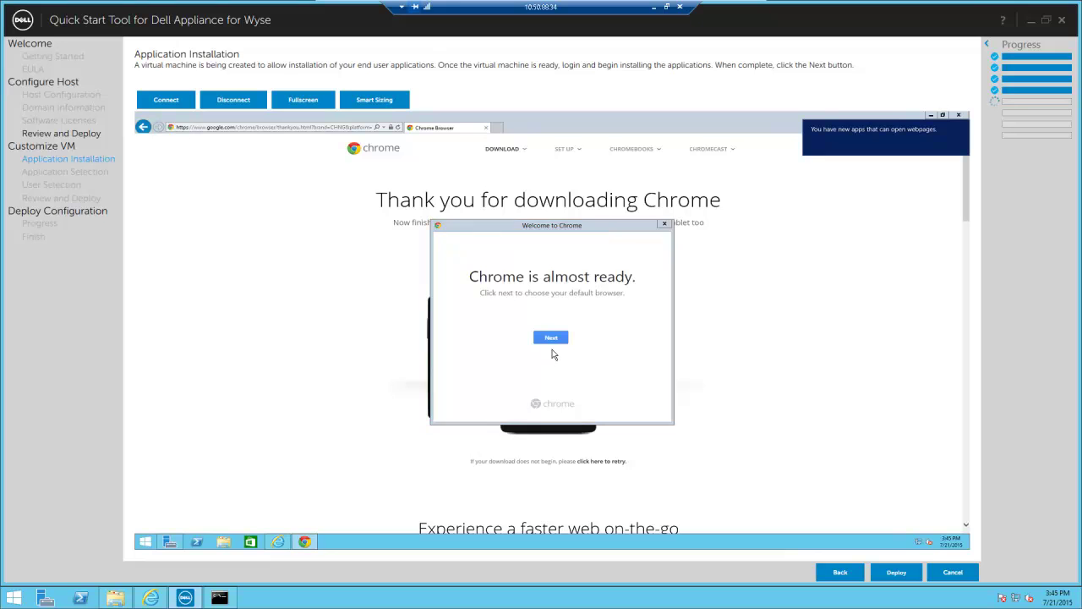
pyautogui.click(551, 337)
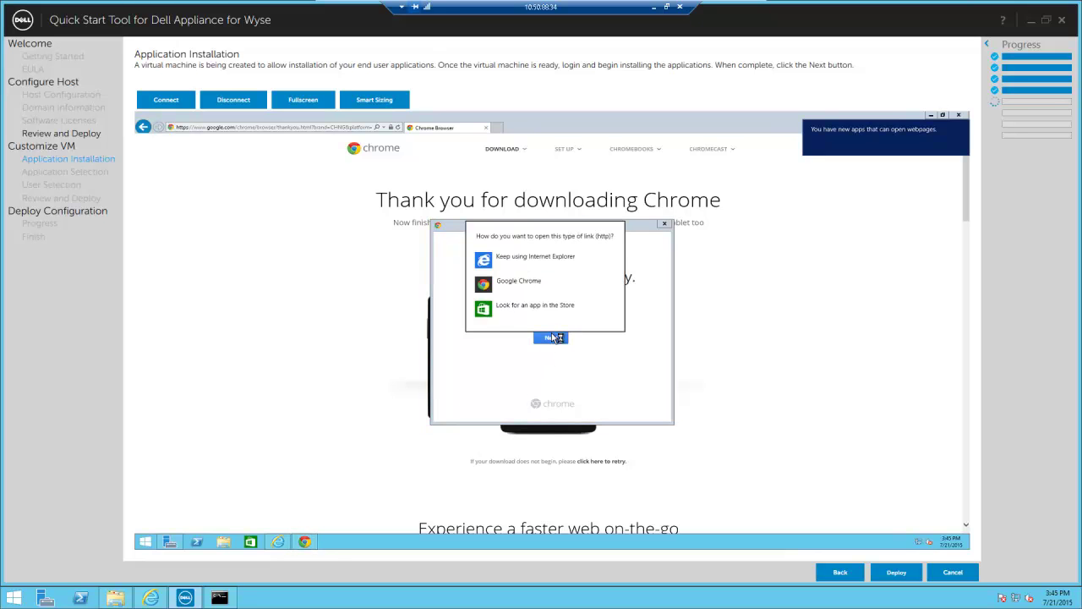
pyautogui.click(524, 283)
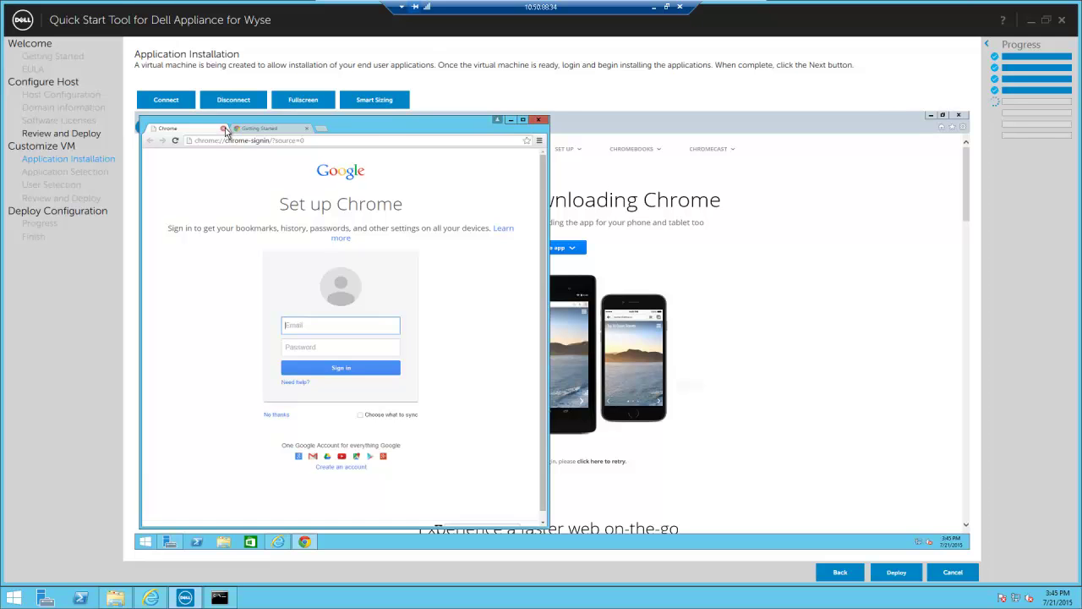
# - Close the Chrome sign-in tab, the Chrome window and Internet Explorer in the virtual machine
pyautogui.click(224, 129)
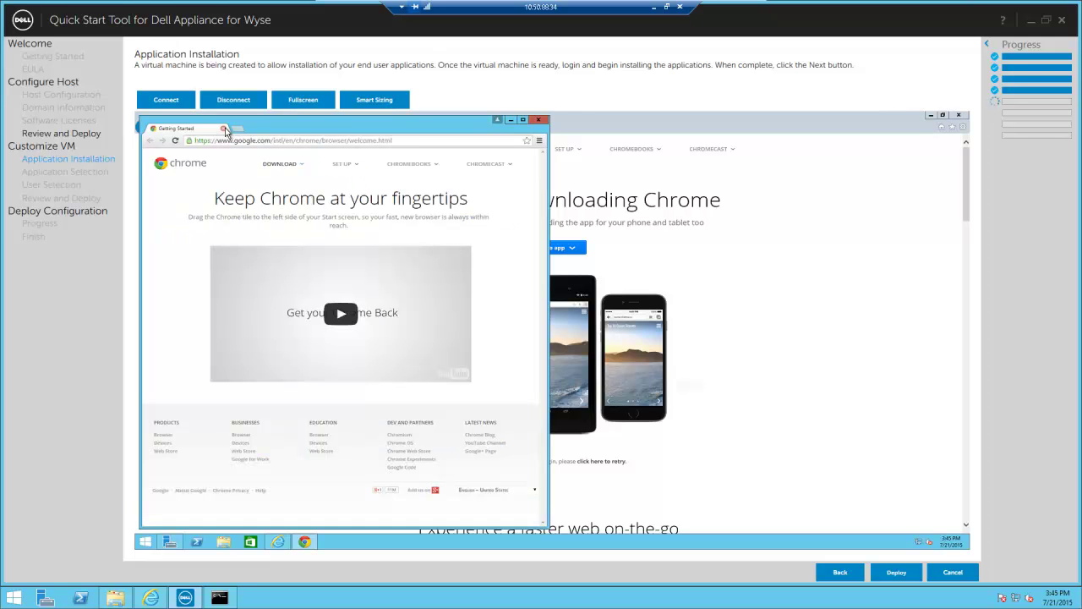
pyautogui.click(538, 120)
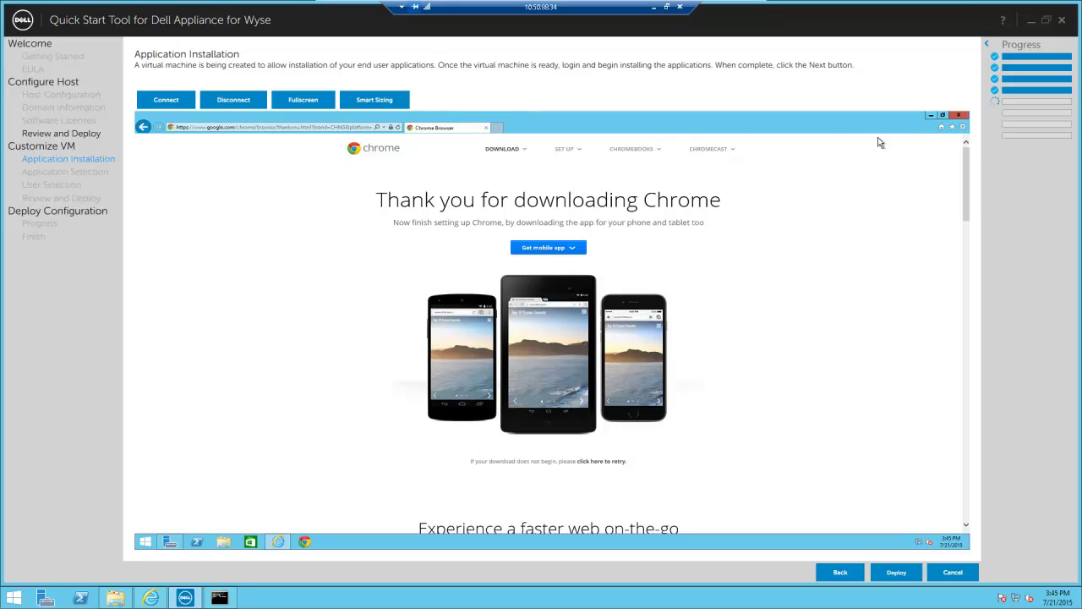
pyautogui.click(959, 115)
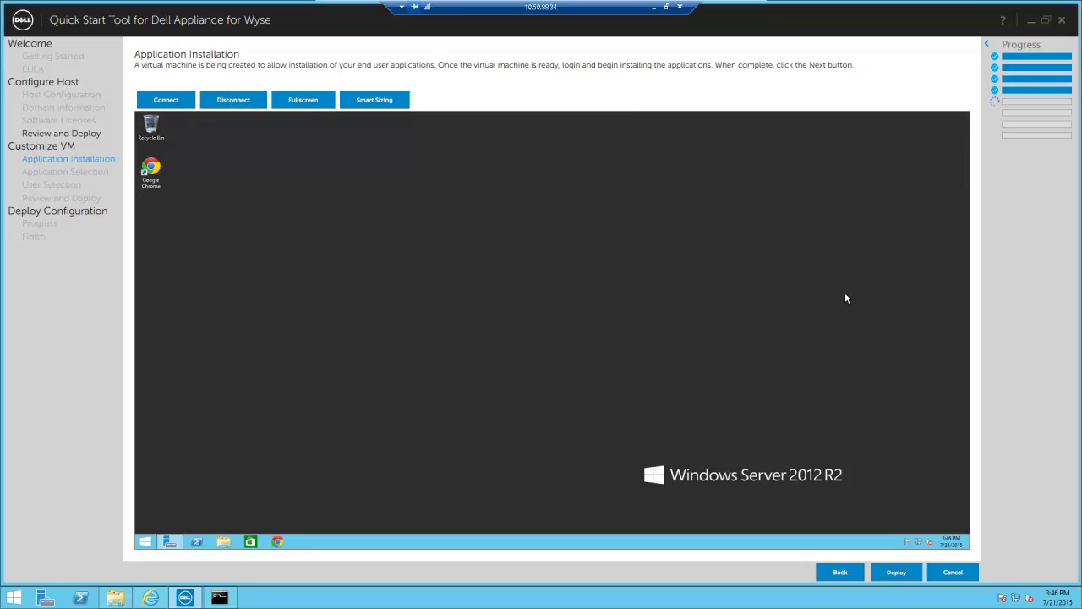
# - Deploy the virtual machine with its installed applications and continue to Application Selection
pyautogui.click(895, 575)
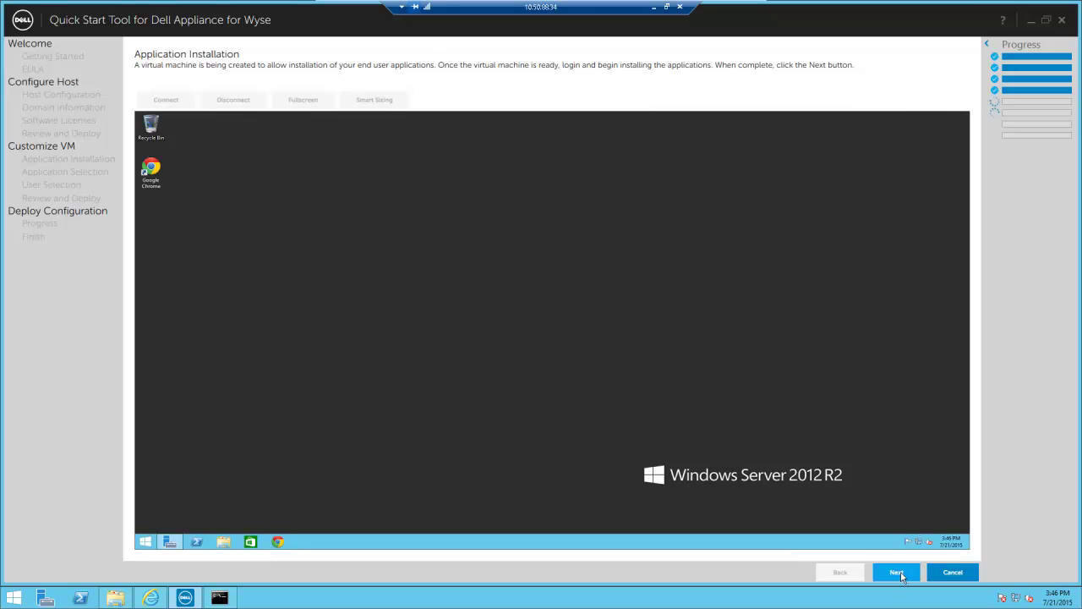
pyautogui.click(900, 578)
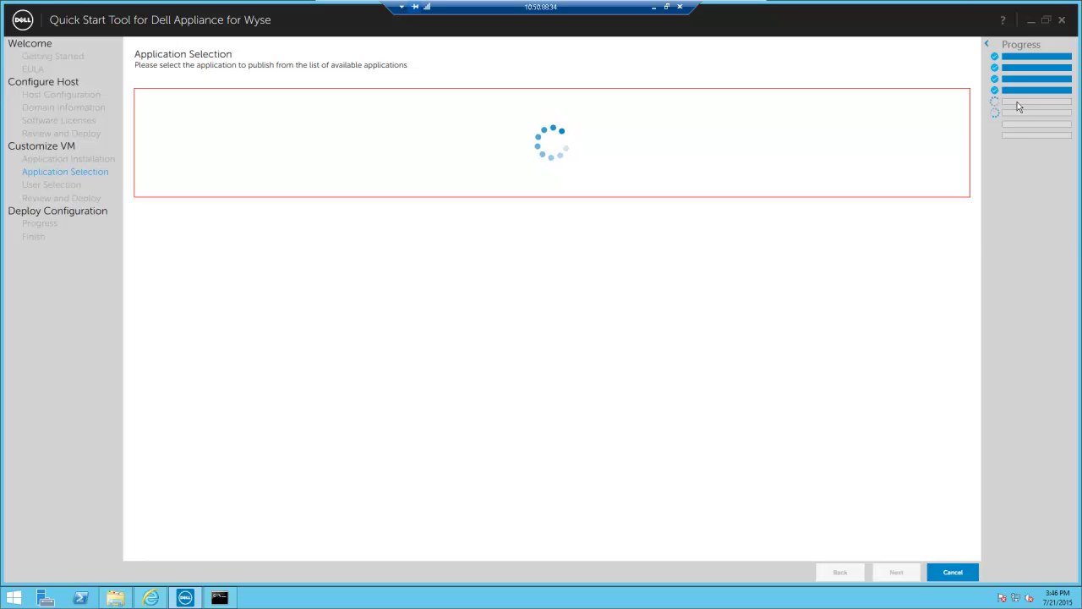
pyautogui.moveTo(1017, 101)
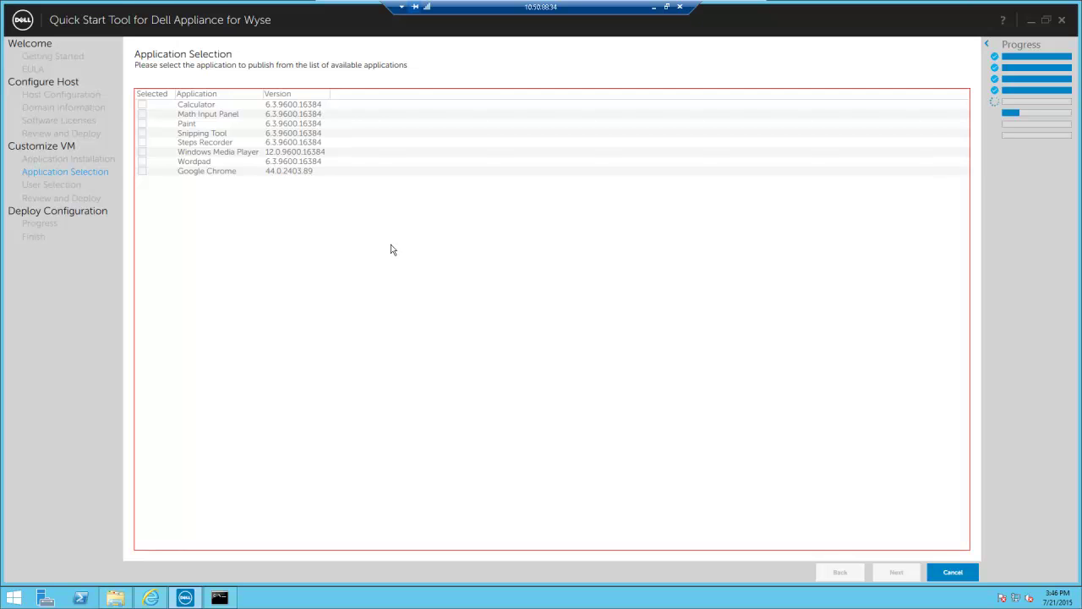
# - Select Google Chrome as the application to publish and continue to User Selection
pyautogui.click(144, 173)
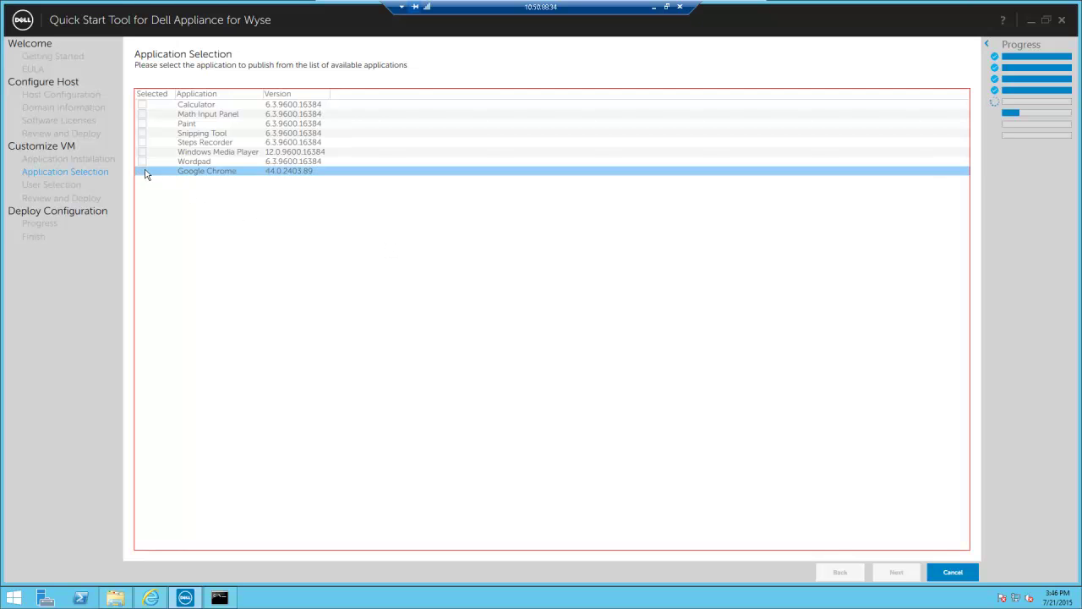
pyautogui.click(144, 171)
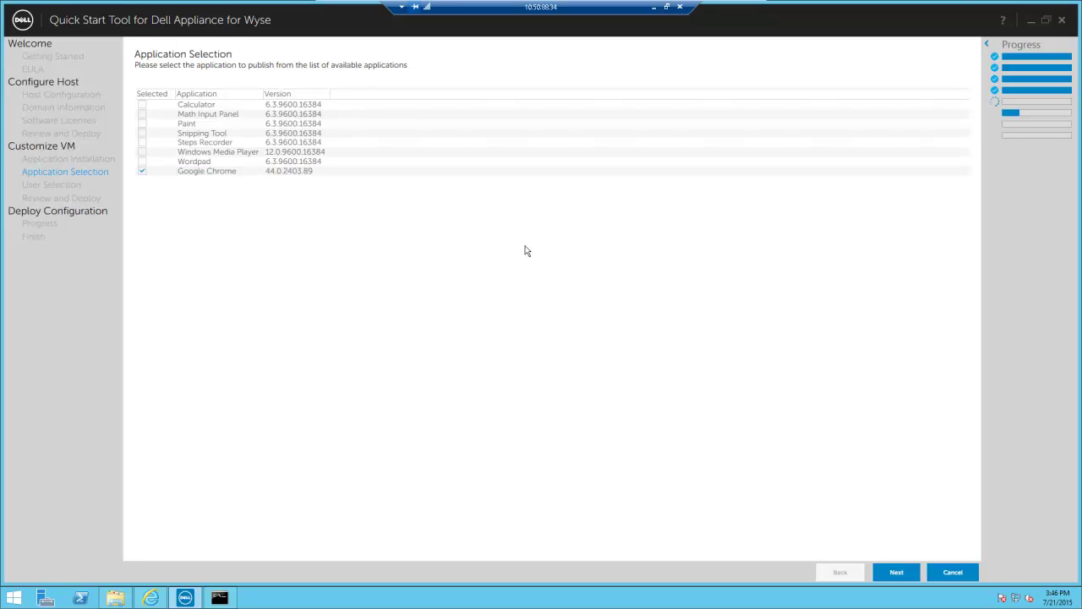
pyautogui.click(896, 571)
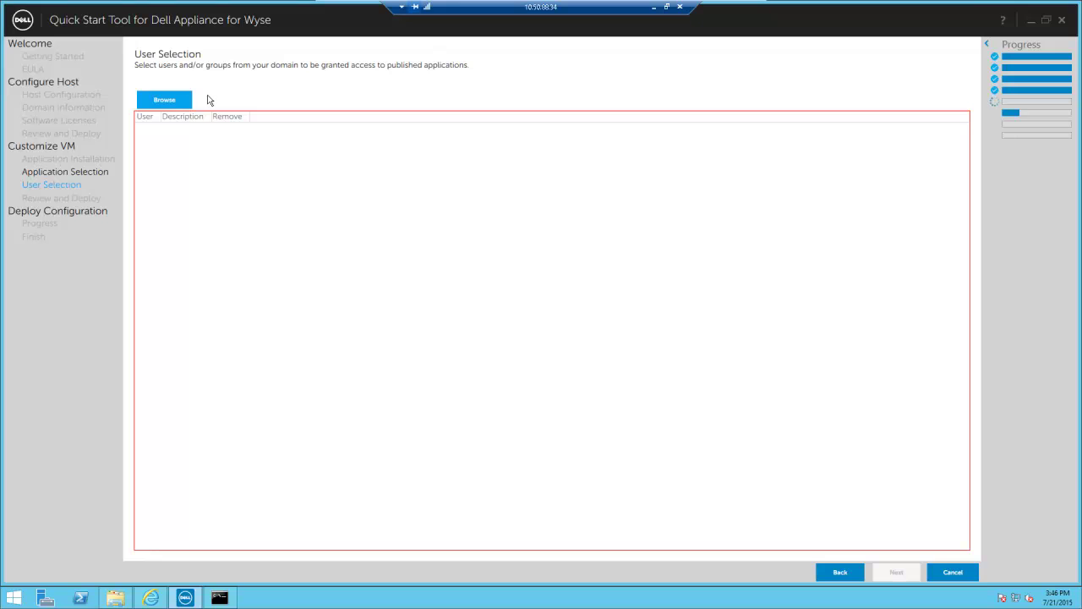
# - Add the domain user Administrator to the users granted access to the published applications
pyautogui.click(175, 101)
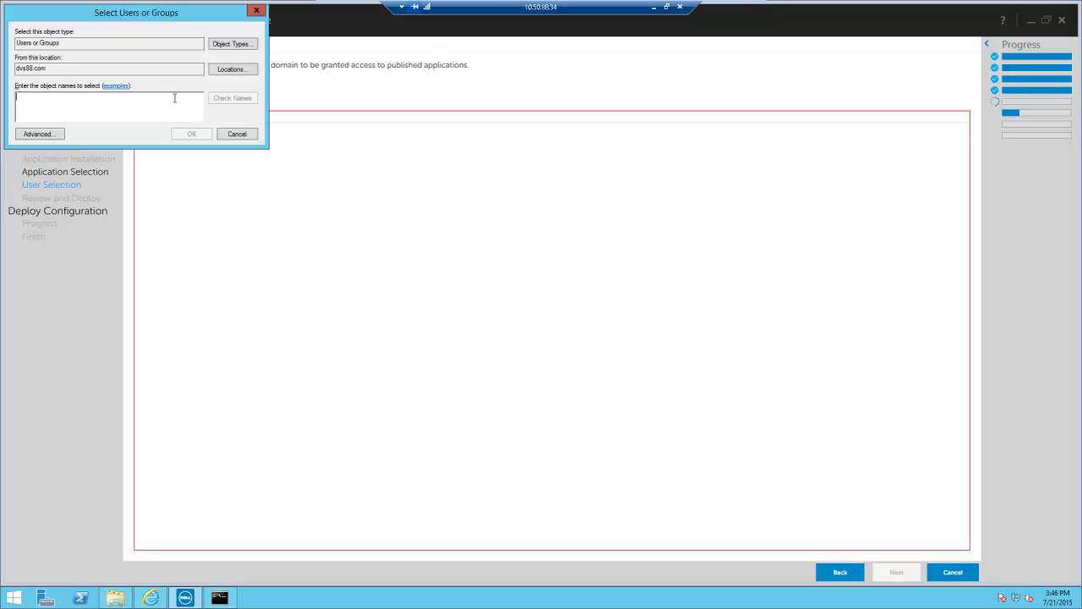
pyautogui.write('administrators')
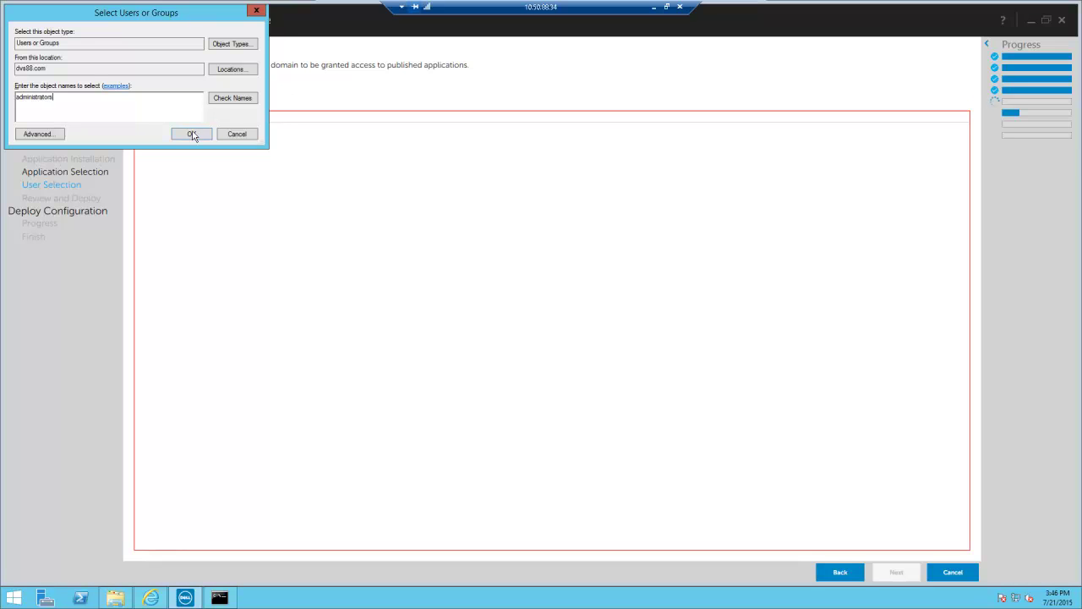
pyautogui.click(192, 134)
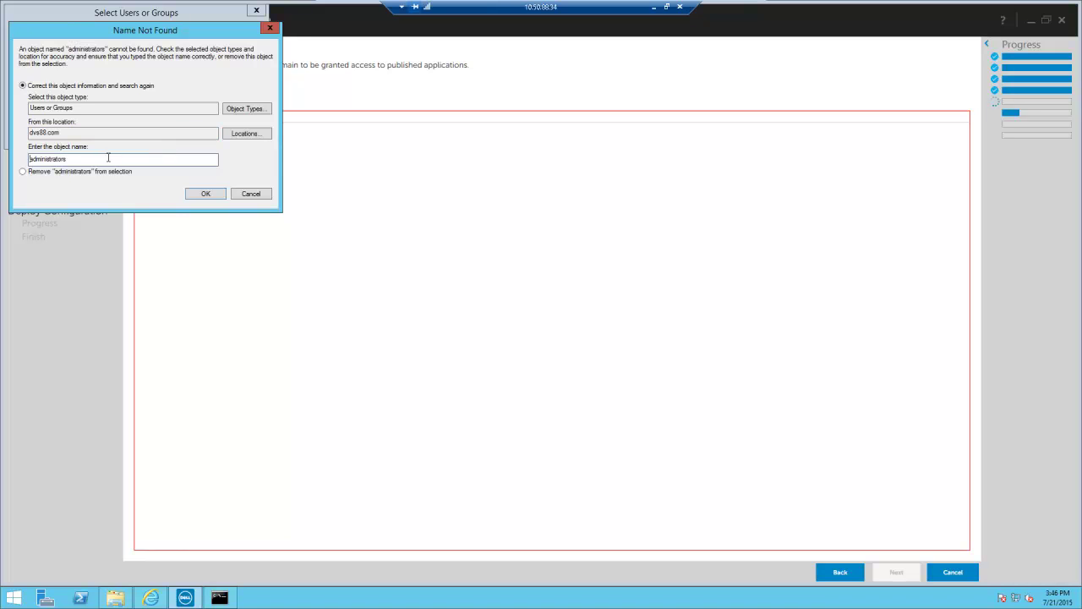
pyautogui.click(207, 195)
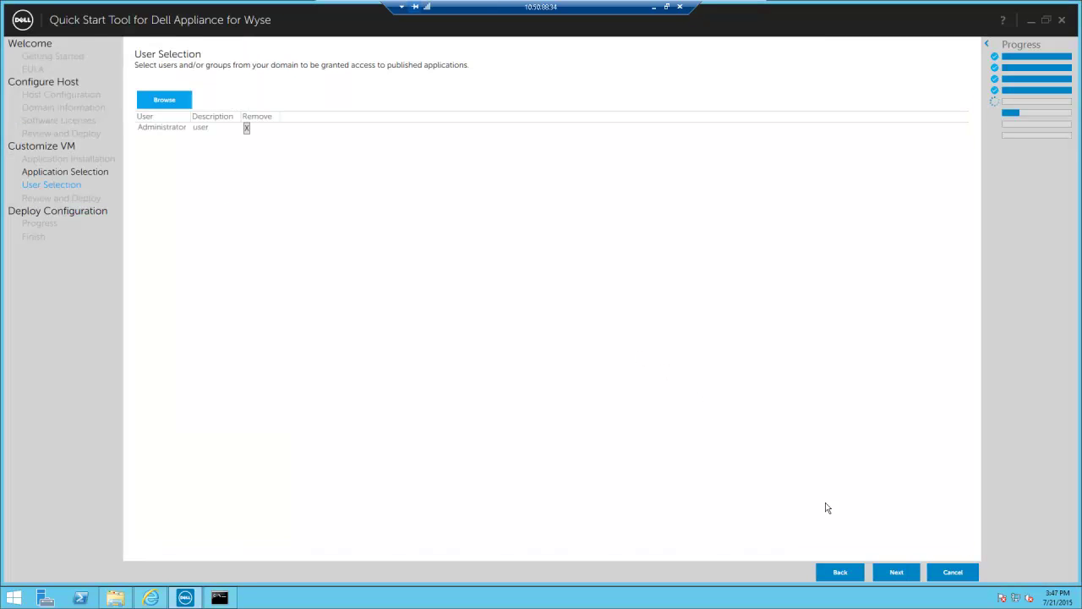
# - Deploy the reviewed application and user selection, and continue to the deployment Progress page
pyautogui.click(890, 574)
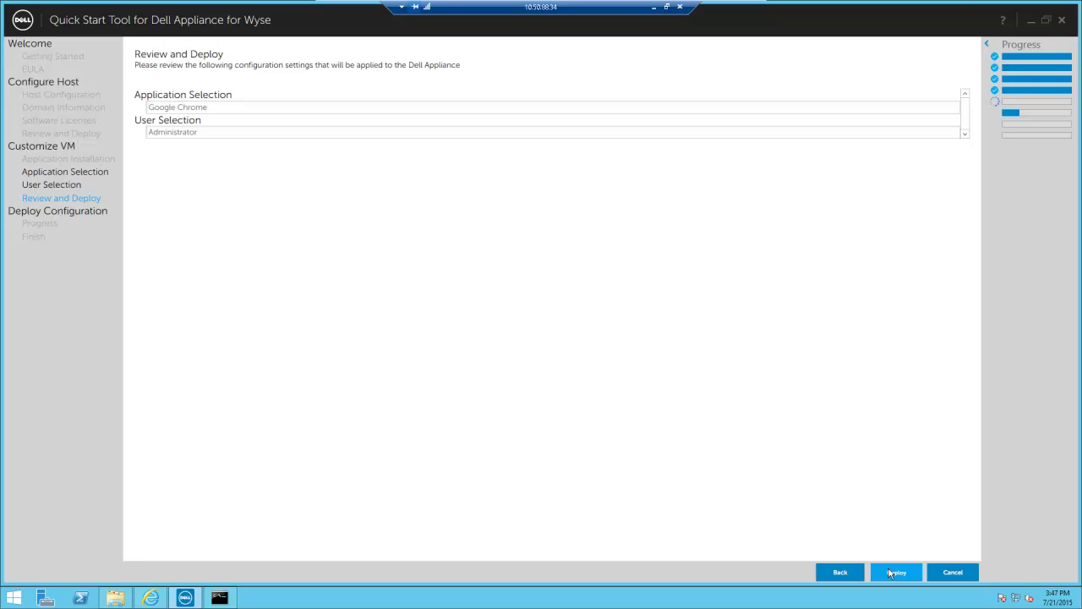
pyautogui.click(892, 574)
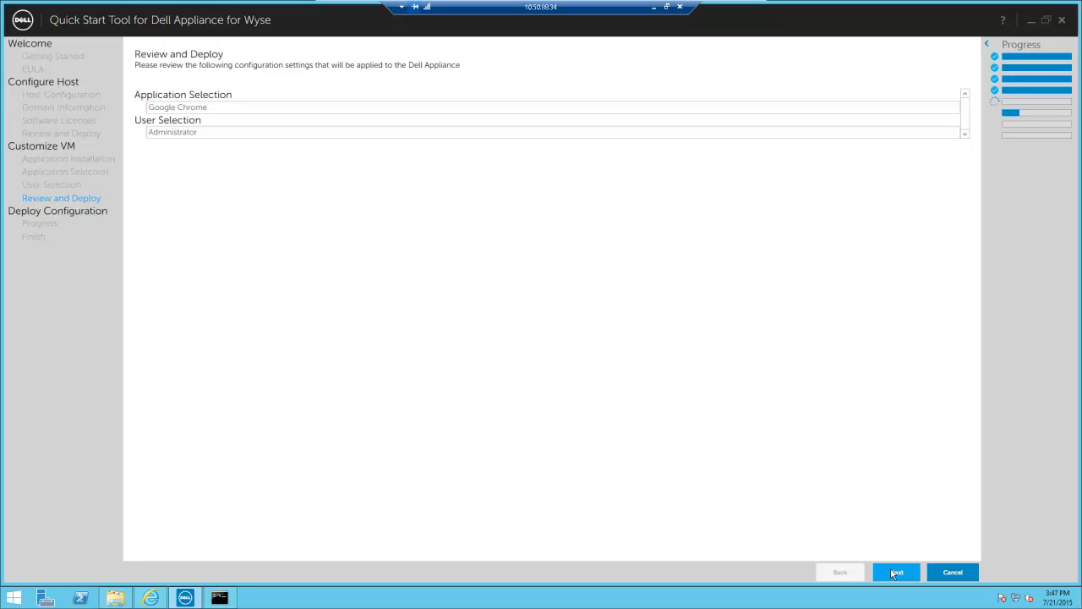
pyautogui.click(894, 574)
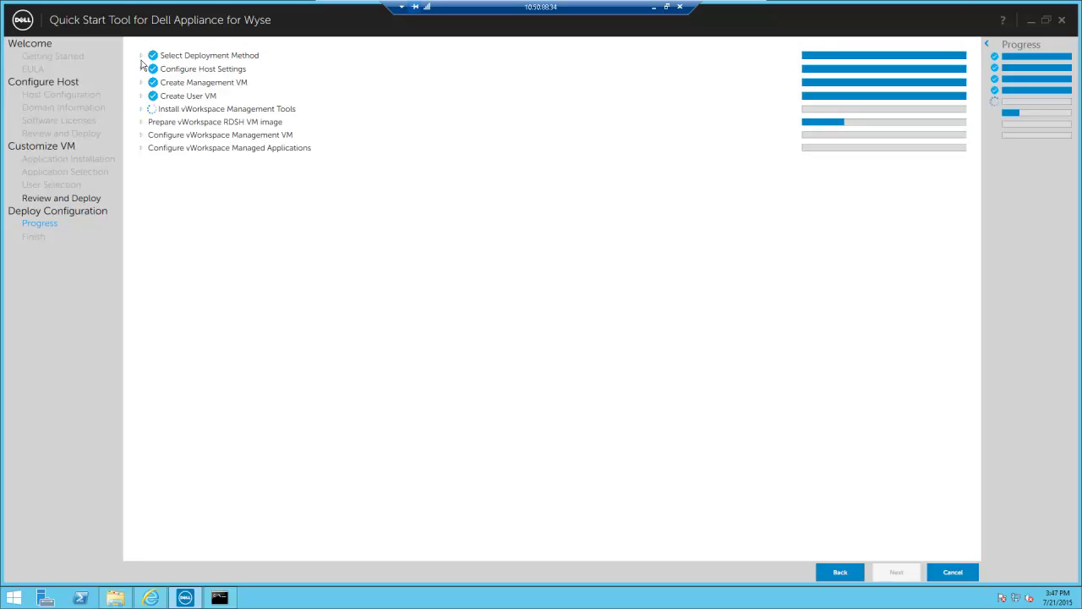
# - Examine the subtasks of the deployment method, host settings, management VM and user VM stages, and collapse them again
pyautogui.click(141, 55)
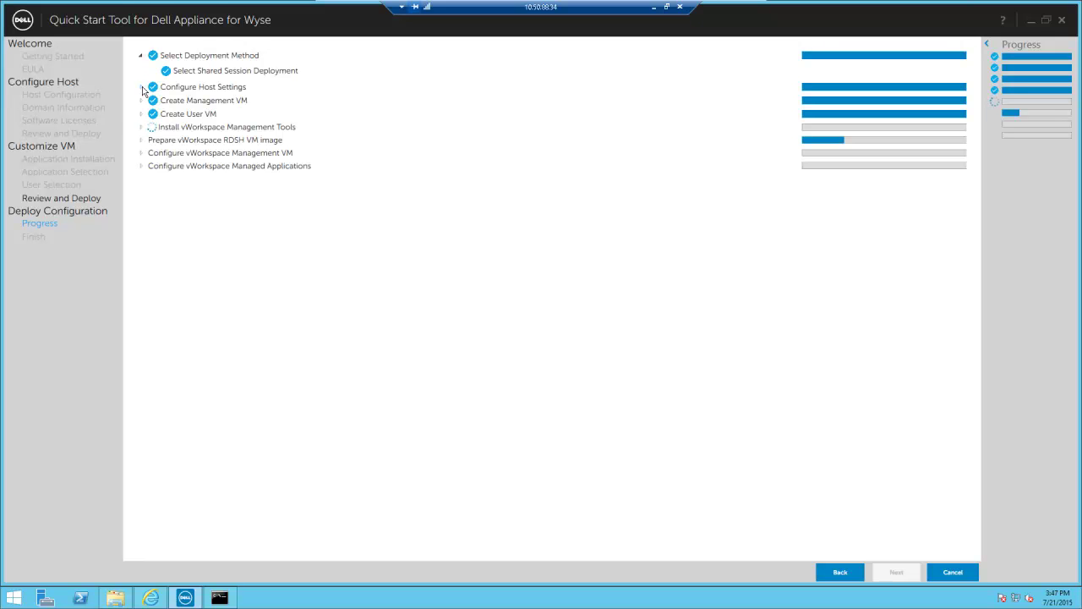
pyautogui.click(141, 87)
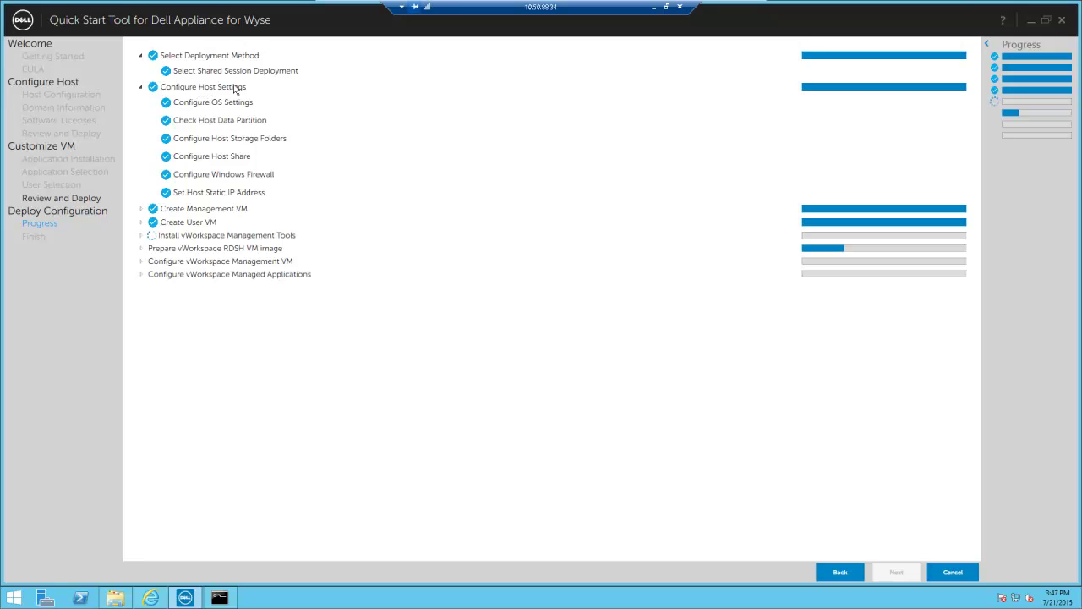
pyautogui.click(141, 209)
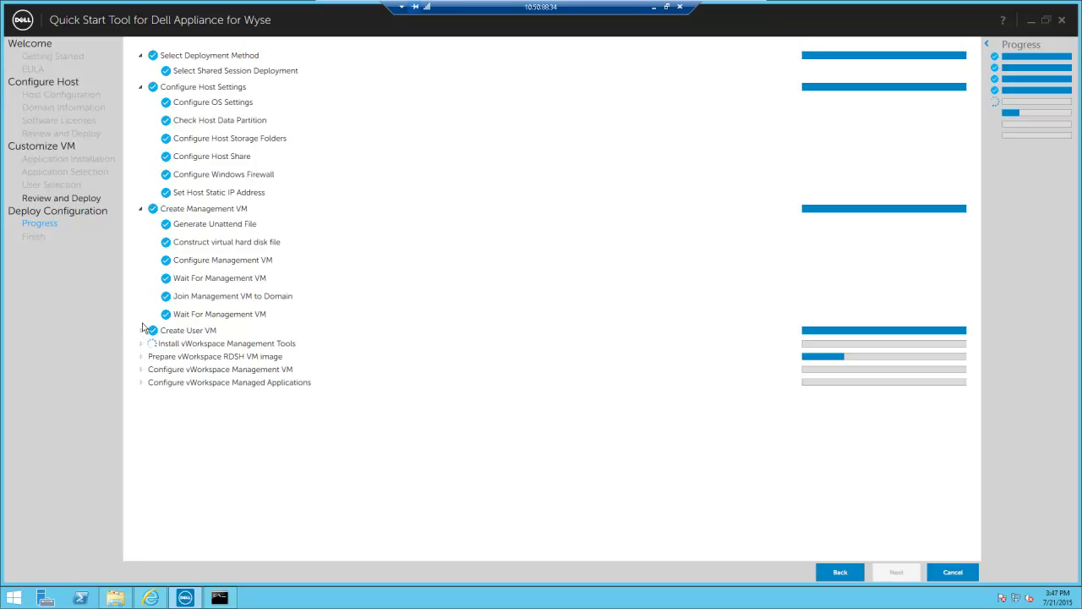
pyautogui.click(141, 331)
pyautogui.click(142, 330)
pyautogui.click(141, 208)
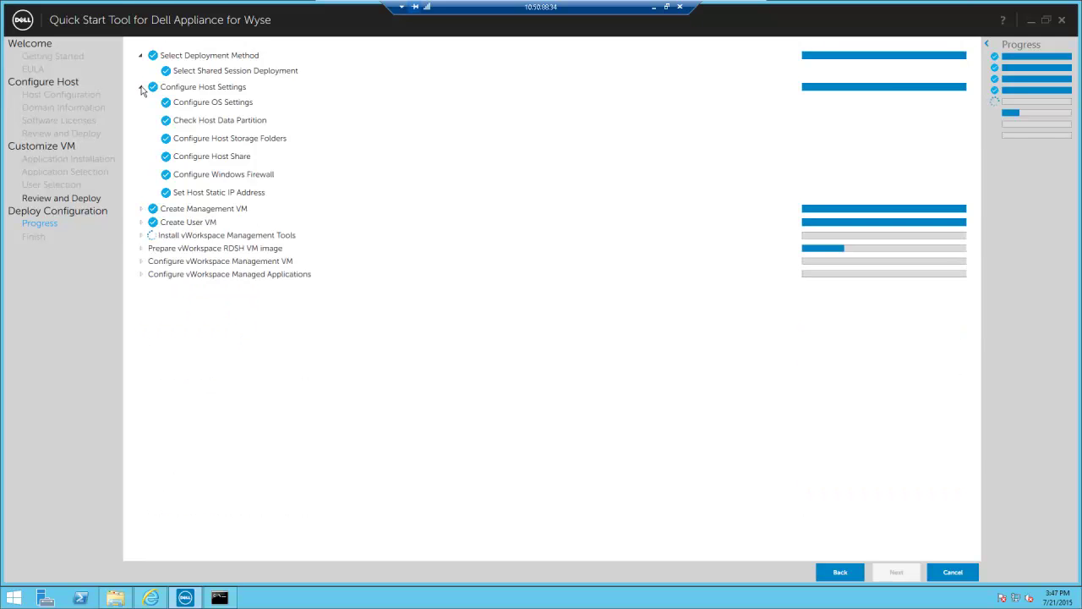
pyautogui.click(141, 87)
pyautogui.click(141, 55)
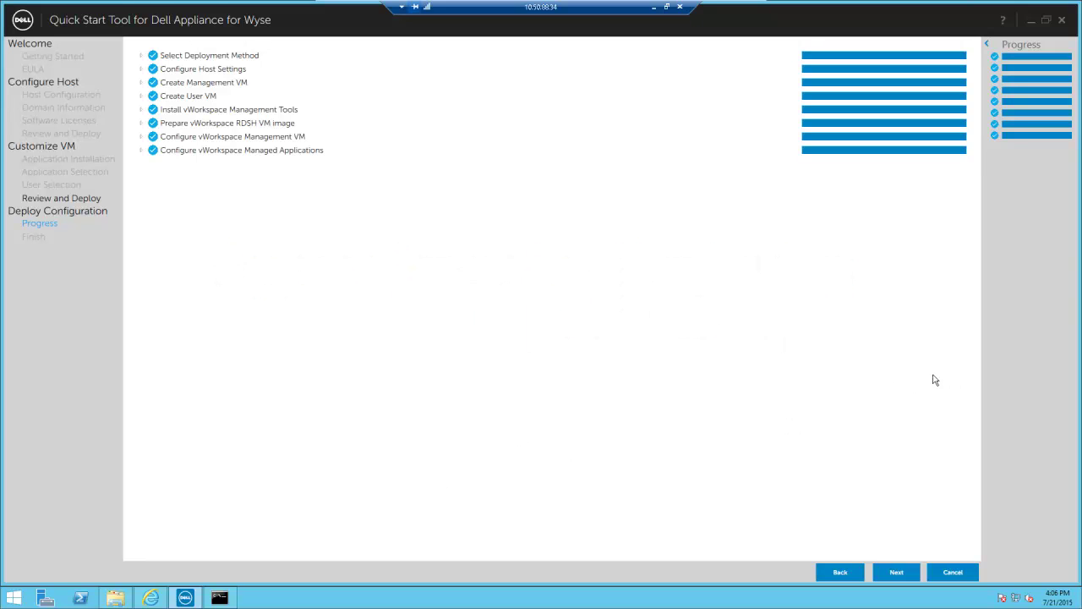
# - Check the subtasks of the vWorkspace Managed Applications and Management VM configuration, and continue to the Finish page
pyautogui.click(142, 151)
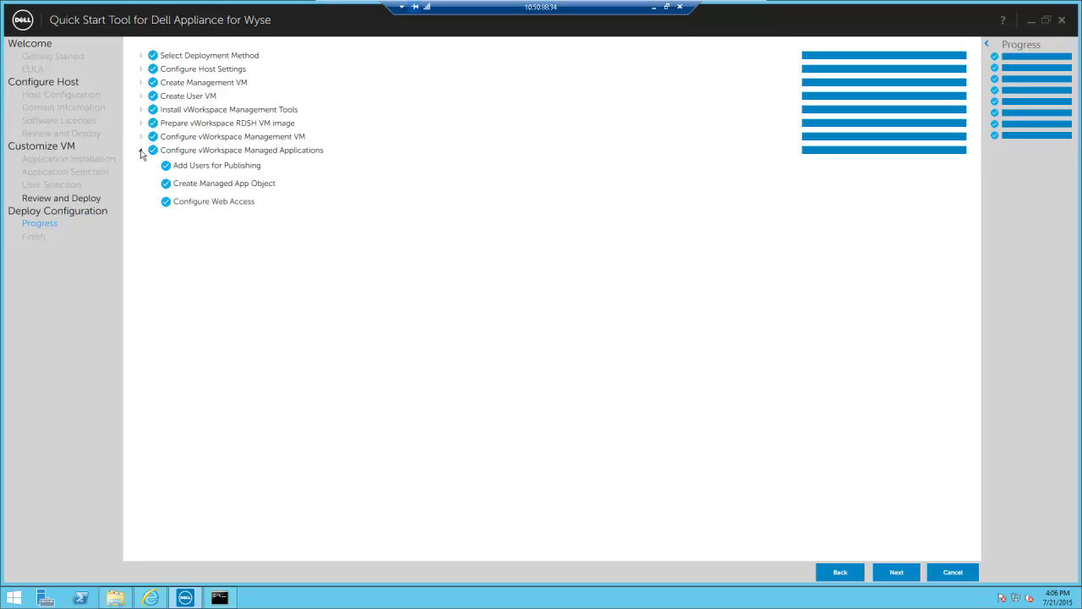
pyautogui.click(141, 137)
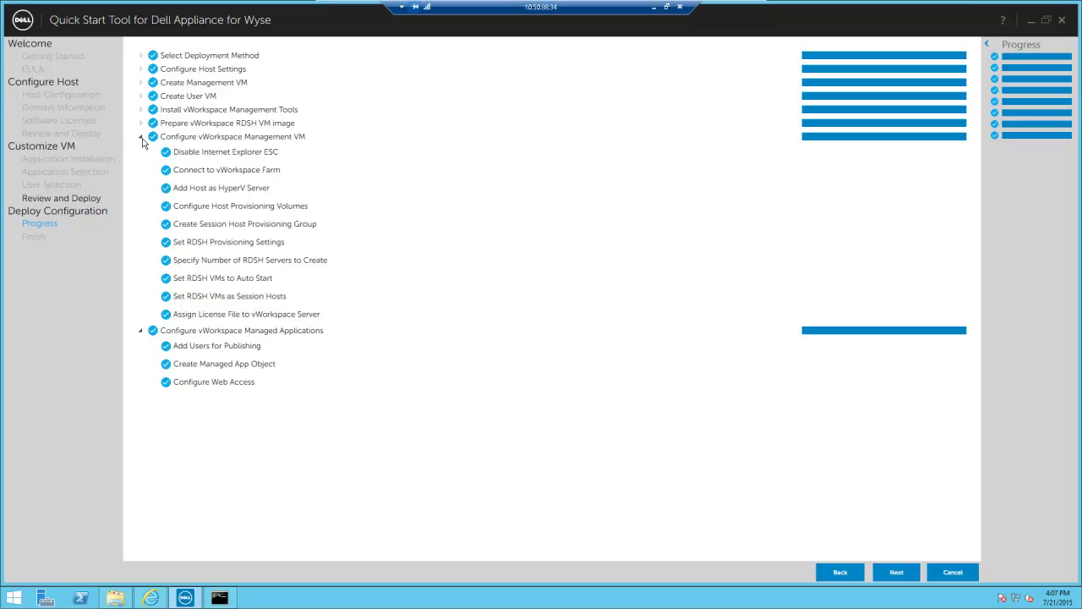
pyautogui.click(142, 138)
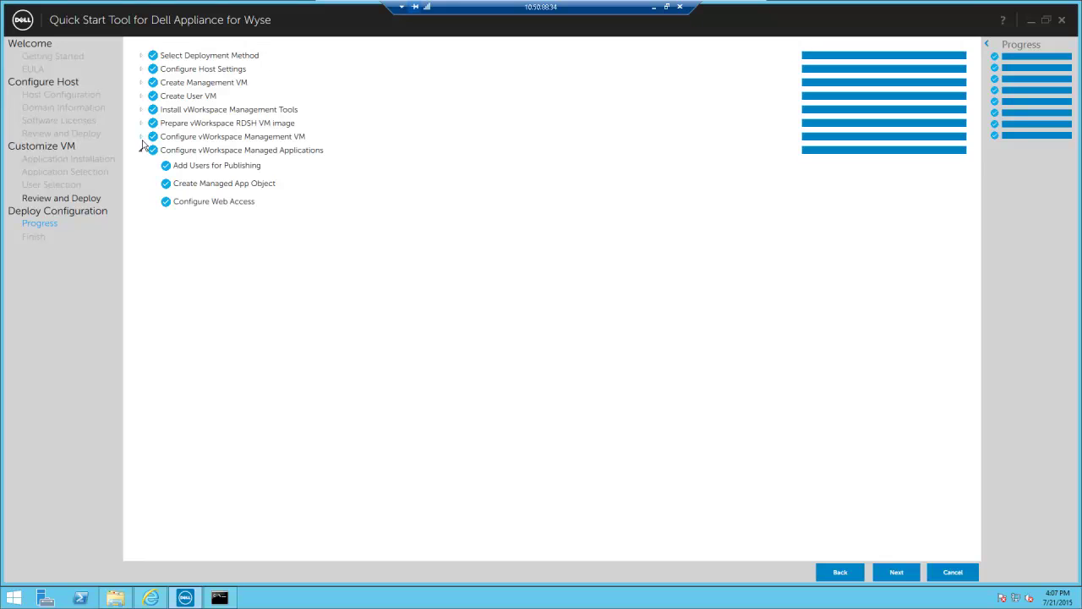
pyautogui.click(142, 150)
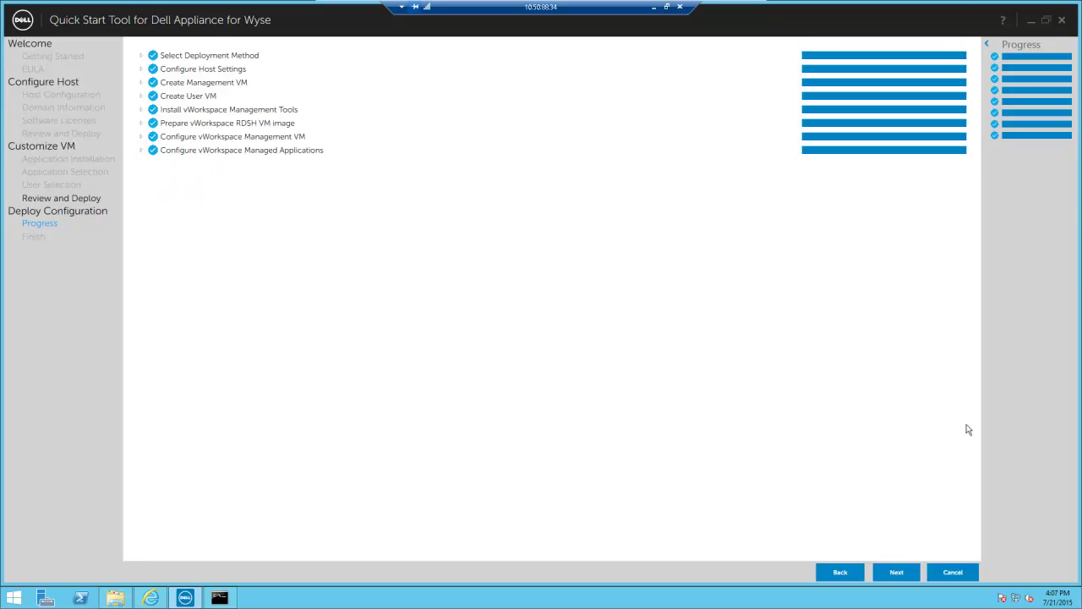
pyautogui.click(896, 572)
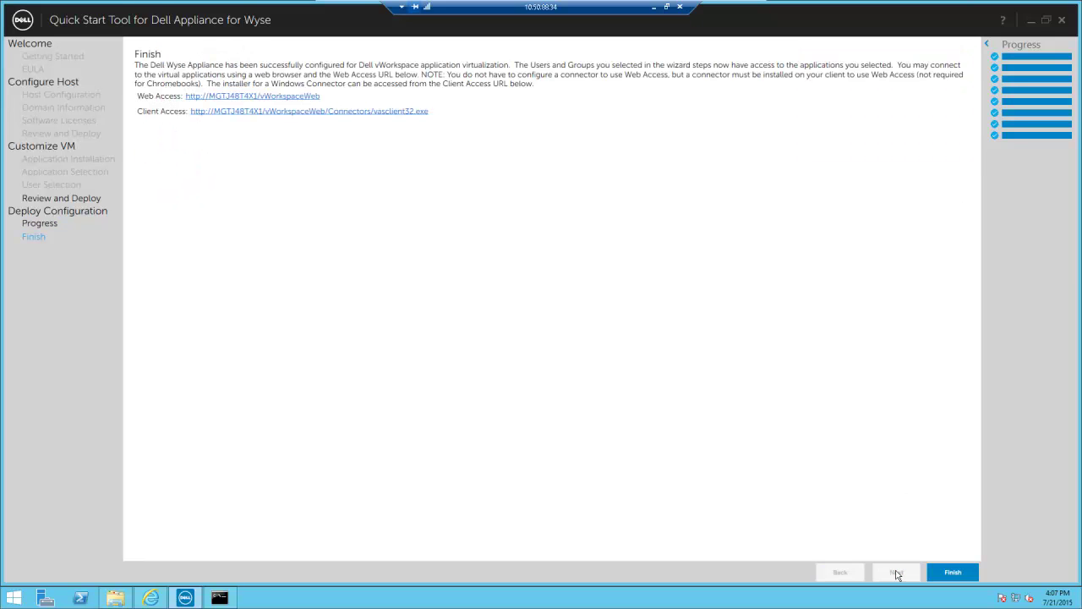
# - Restore the wizard window to a smaller size, open the Web Access link and log in as administrator with the account password
pyautogui.click(1047, 20)
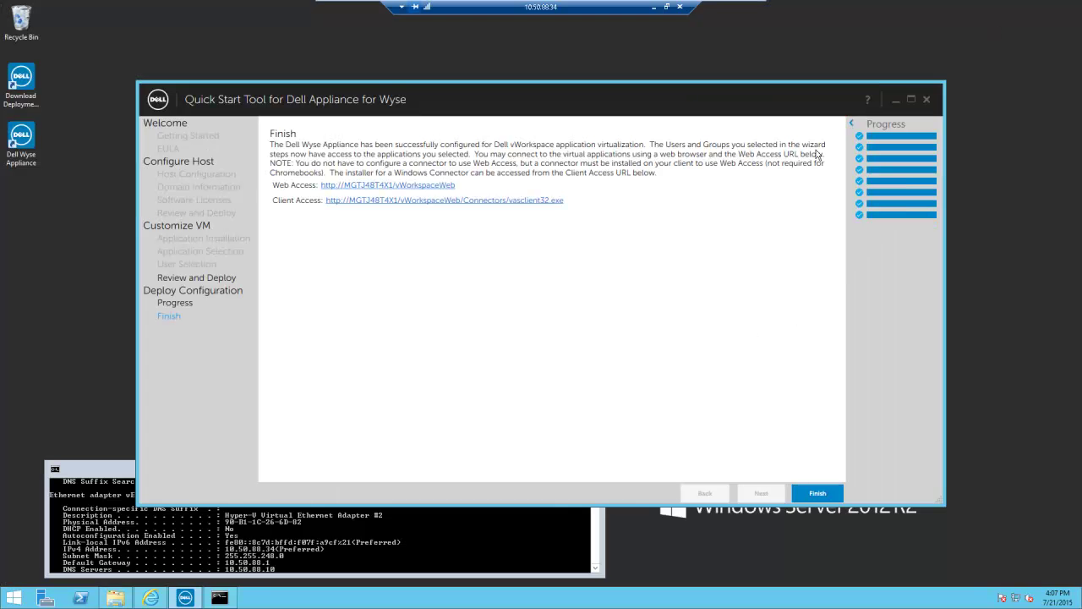
pyautogui.click(407, 187)
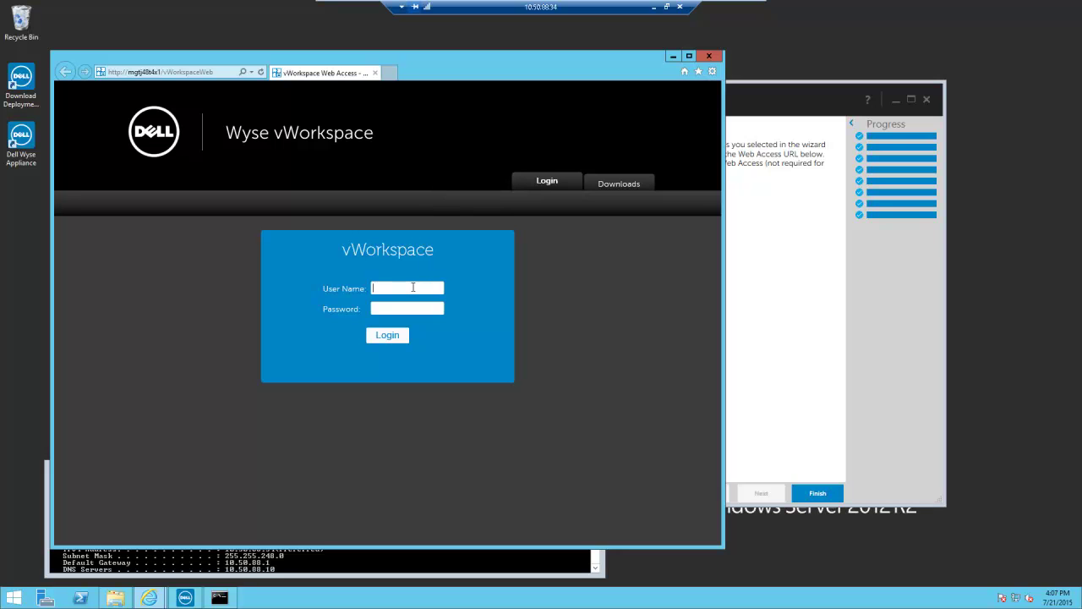
pyautogui.write('administrator')
pyautogui.press('Tab')
pyautogui.write('********')
pyautogui.press('Return')
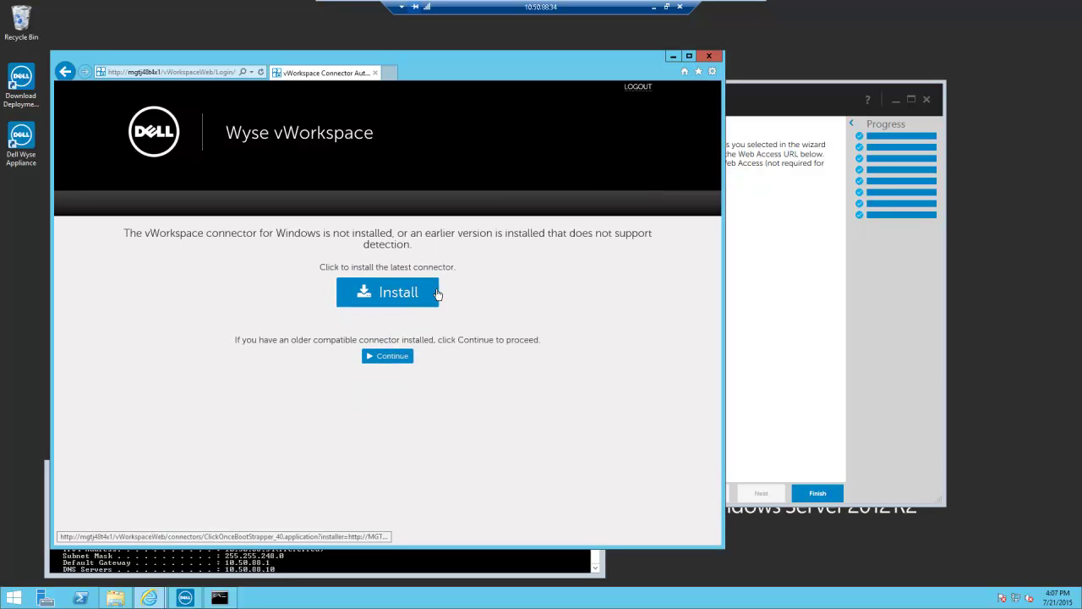
# - Install the latest vWorkspace connector for Windows and finish the Quick Start Tool wizard
pyautogui.click(409, 294)
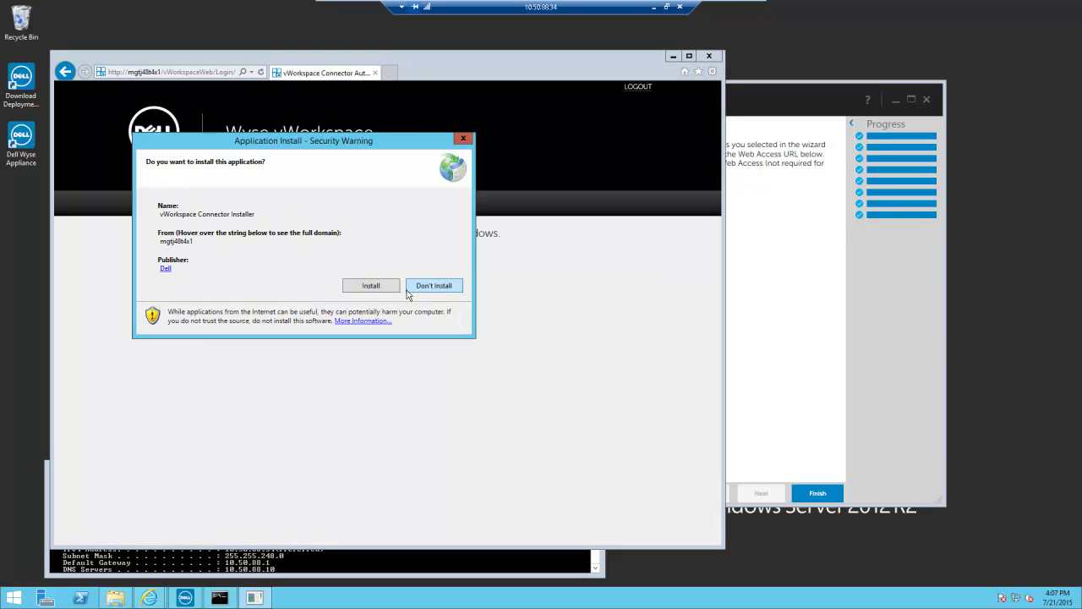
pyautogui.click(376, 288)
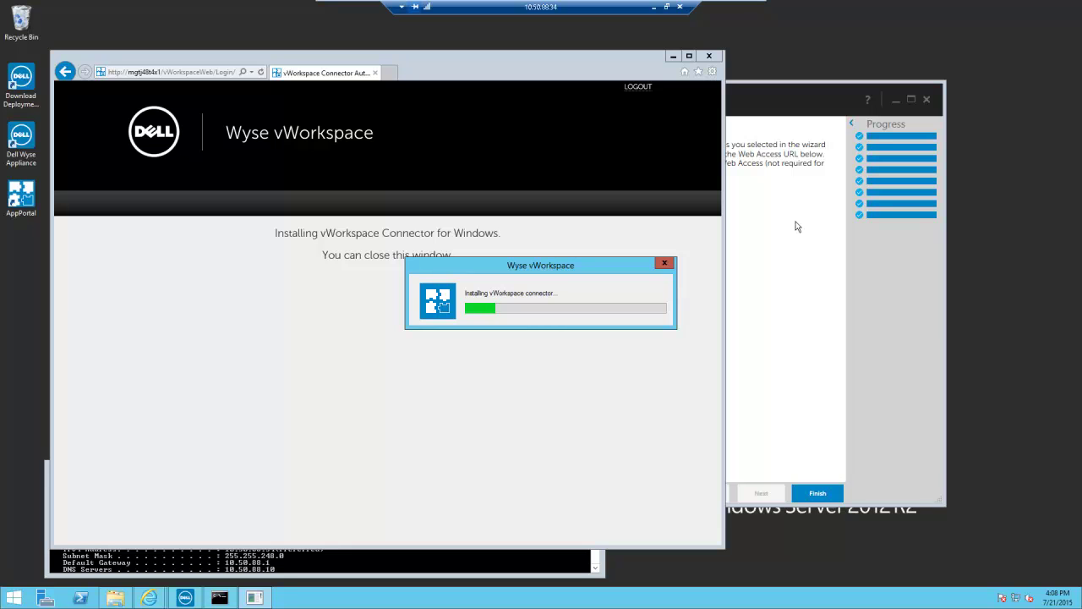
pyautogui.click(779, 98)
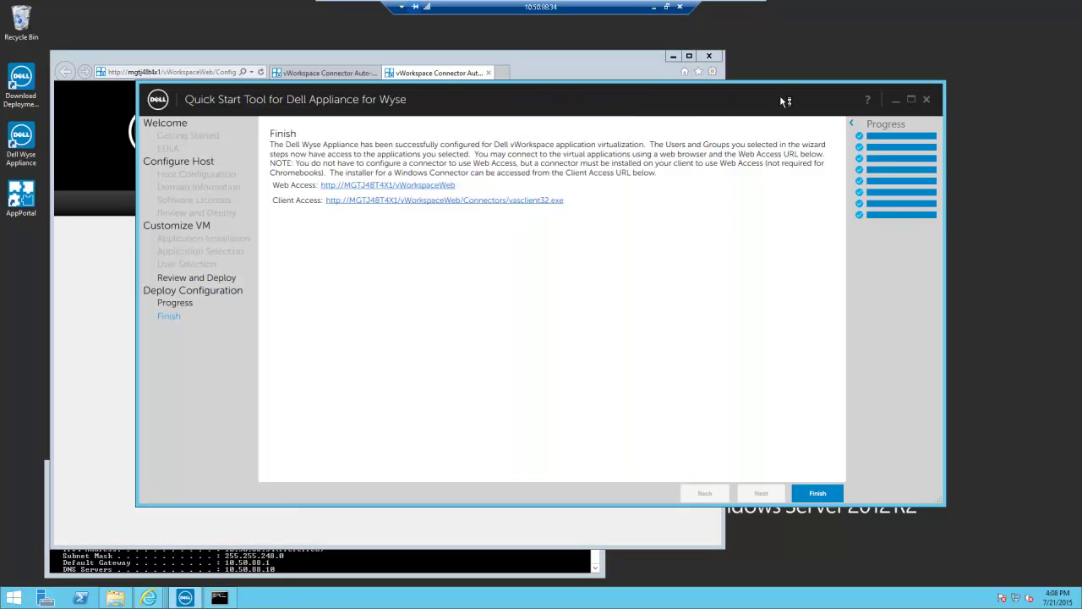
pyautogui.click(817, 495)
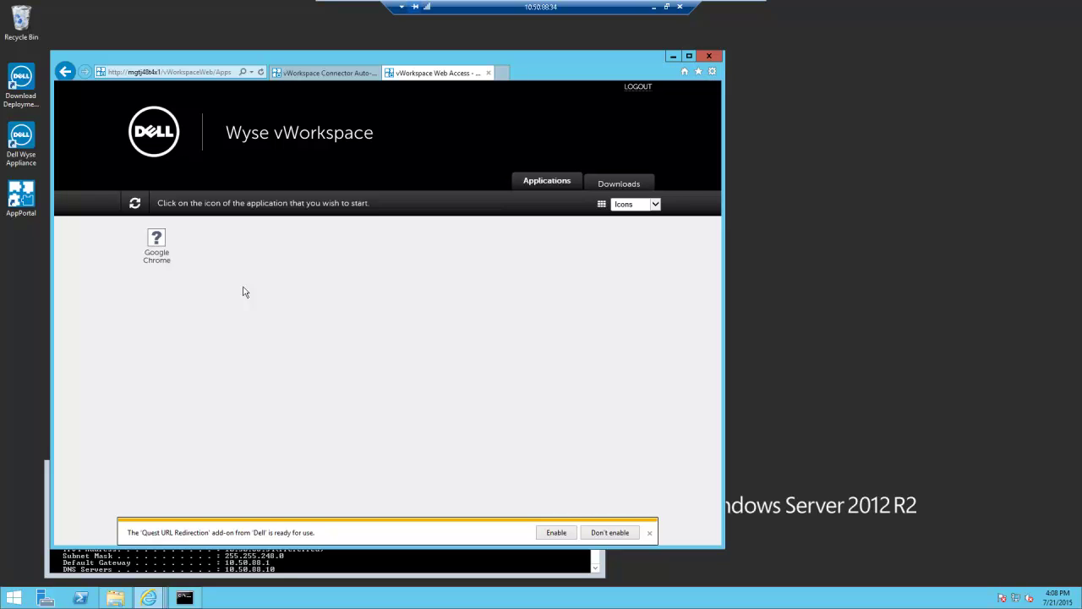
# - Start the published Google Chrome application from vWorkspace Web Access and enable the Quest URL Redirection add-on
pyautogui.click(166, 247)
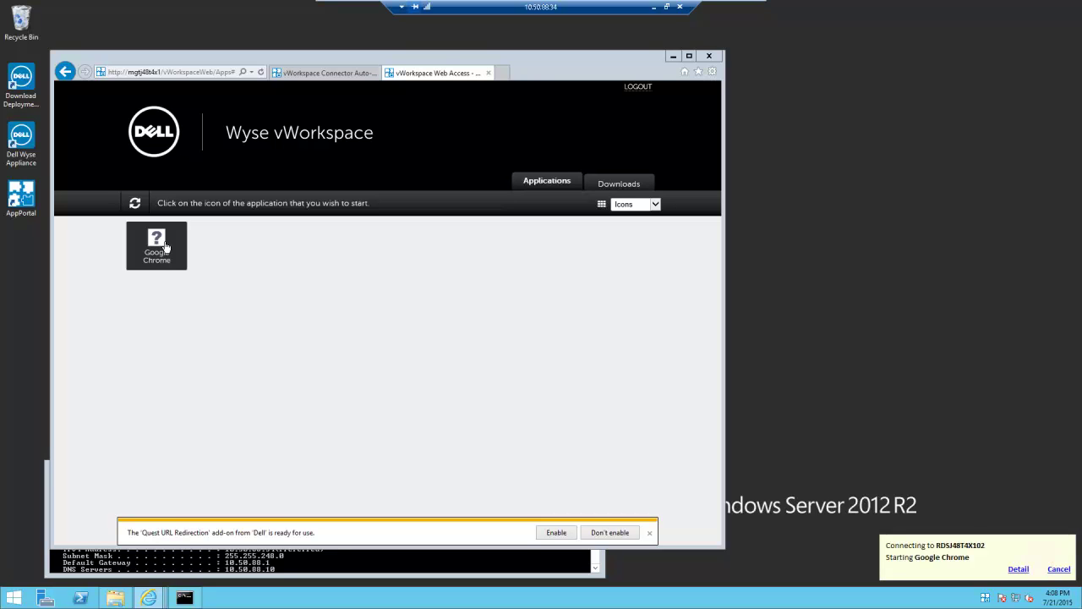
pyautogui.click(553, 533)
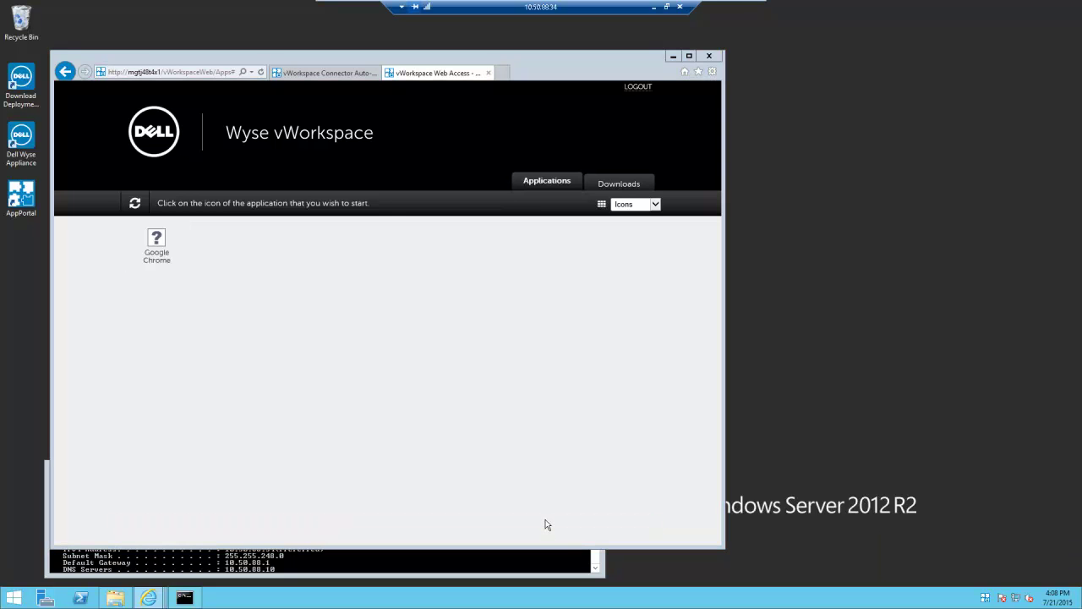